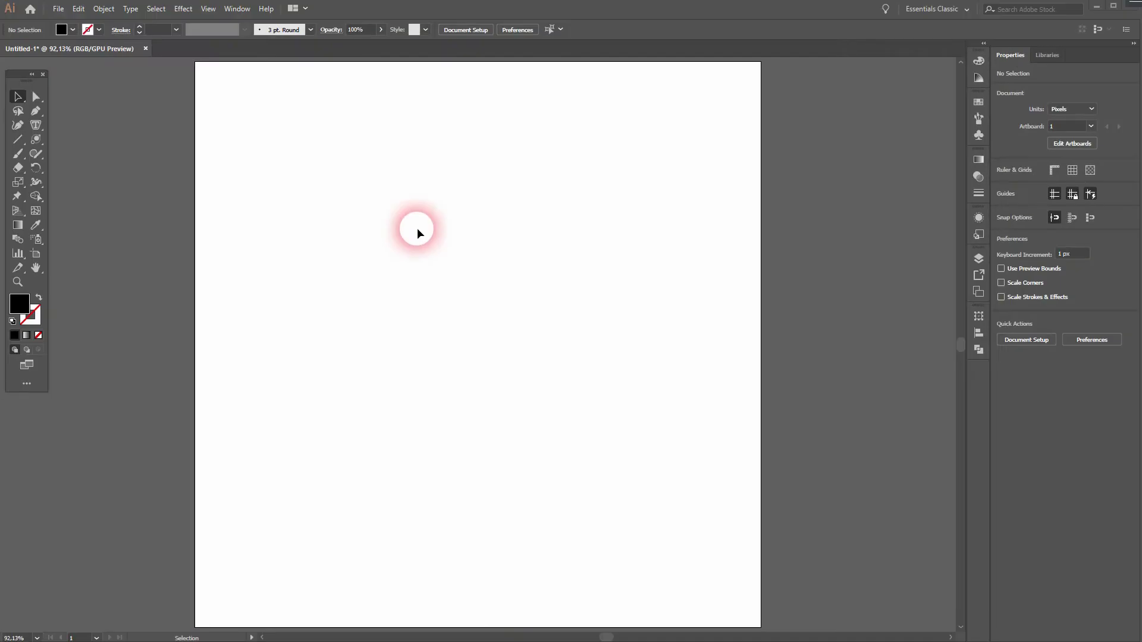
# - Draw a circle about 397 px in diameter in the middle area of the artboard with the Ellipse tool
pyautogui.click(207, 8)
pyautogui.click(202, 8)
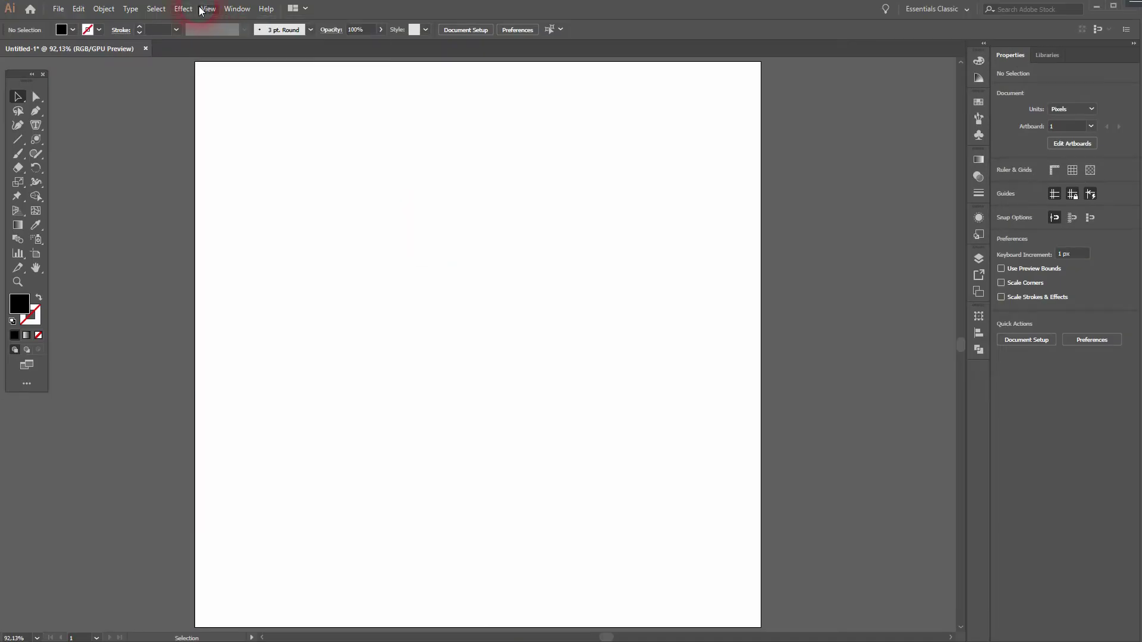
pyautogui.click(37, 139)
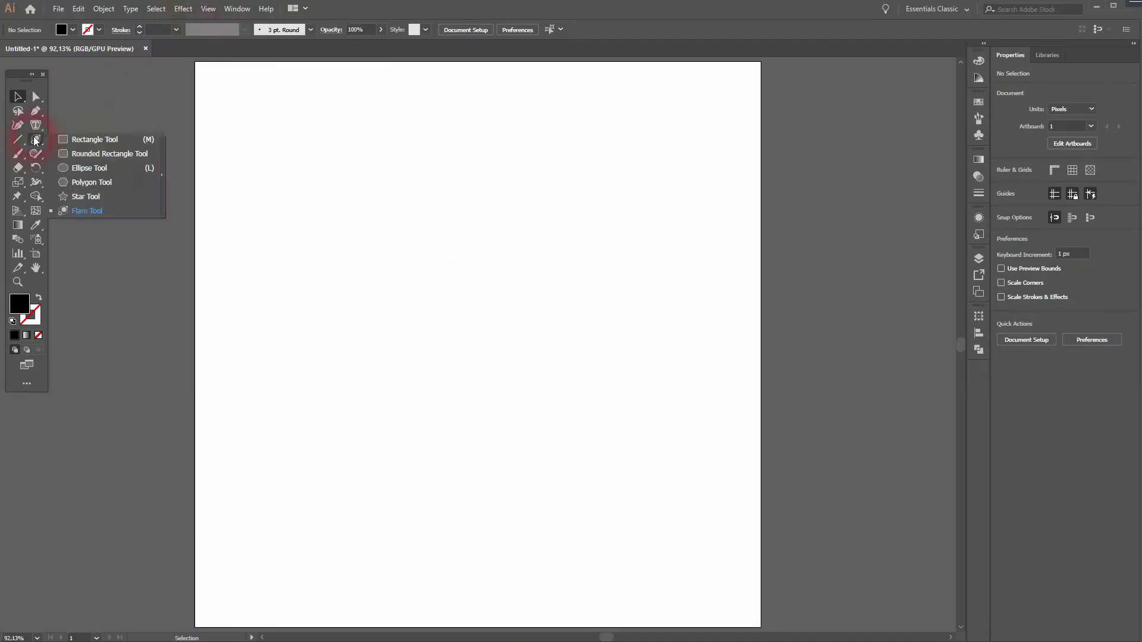
pyautogui.click(108, 166)
pyautogui.moveTo(469, 316); pyautogui.dragTo(602, 453)
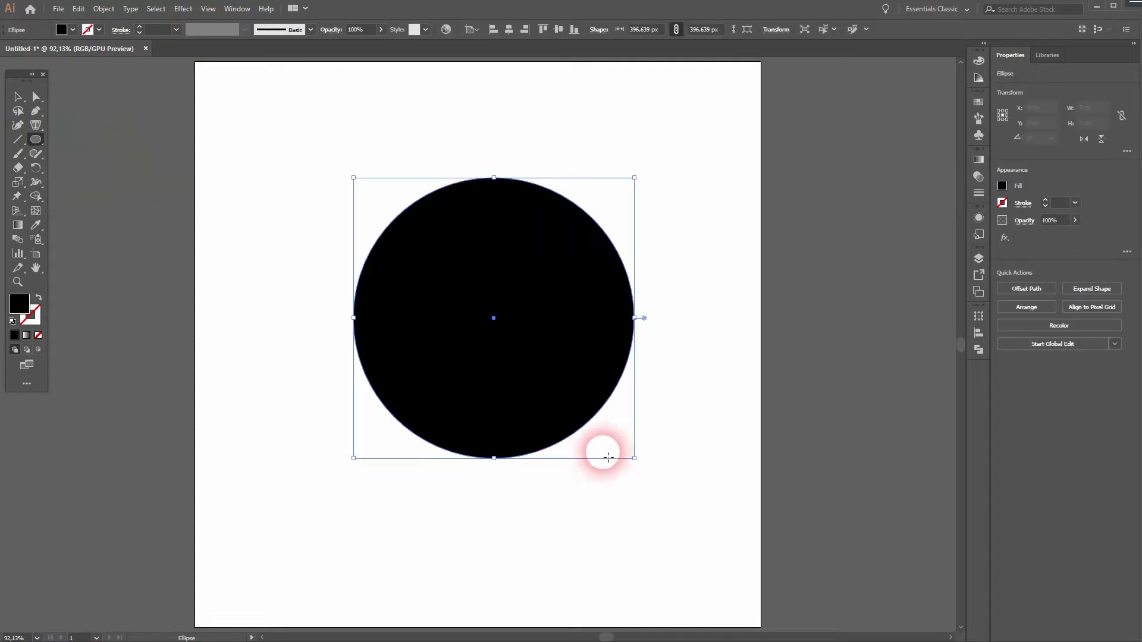
# - Give the circle a dark red fill and a 5 pt black stroke
pyautogui.click(71, 30)
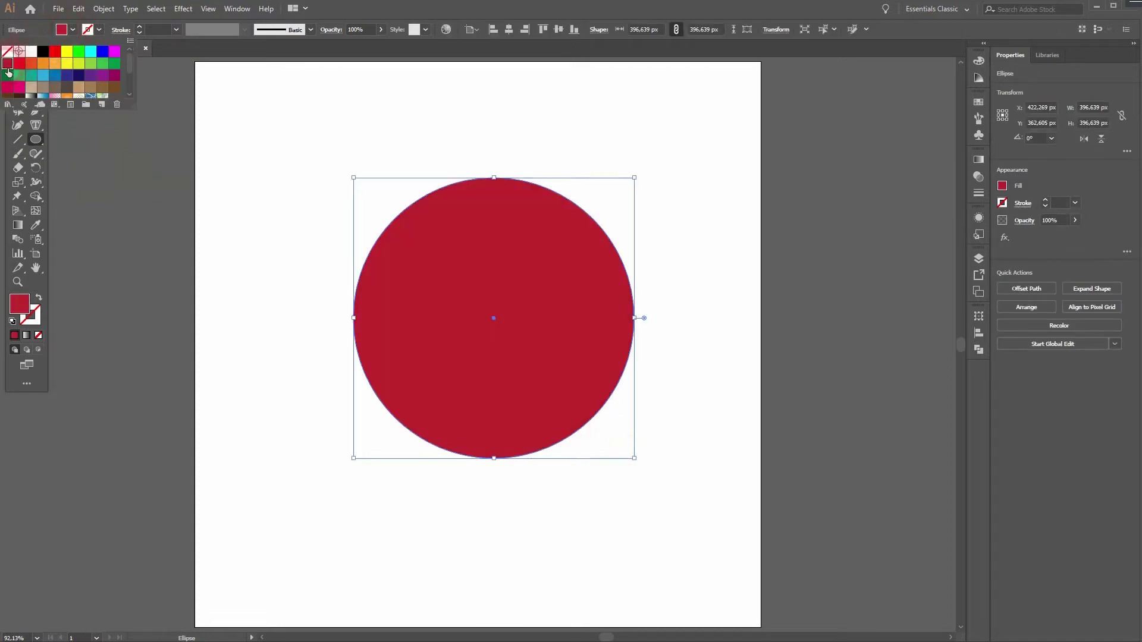
pyautogui.click(20, 75)
pyautogui.click(98, 30)
pyautogui.click(29, 56)
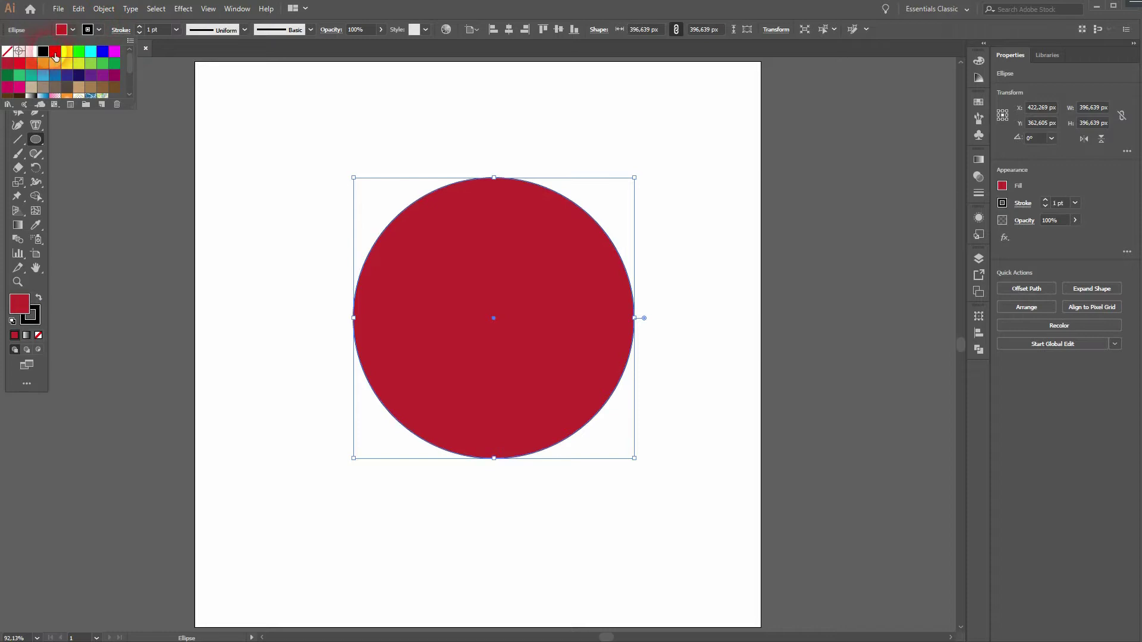
pyautogui.click(140, 27)
pyautogui.click(140, 27)
pyautogui.click(139, 27)
pyautogui.click(139, 27)
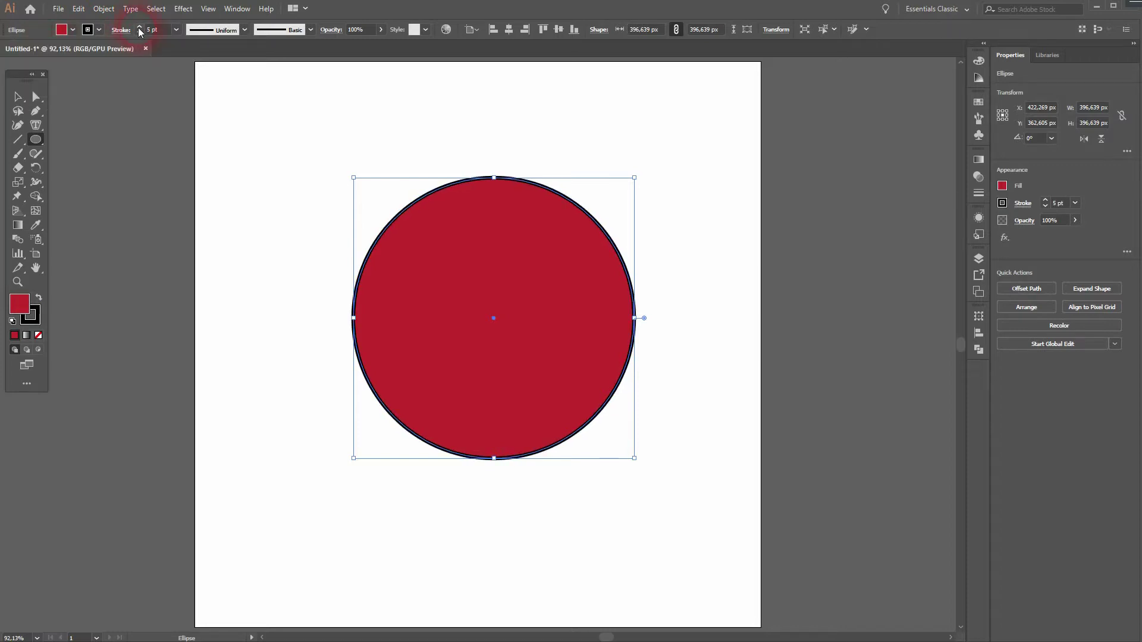
# - Center the circle horizontally and vertically on the artboard
pyautogui.click(508, 31)
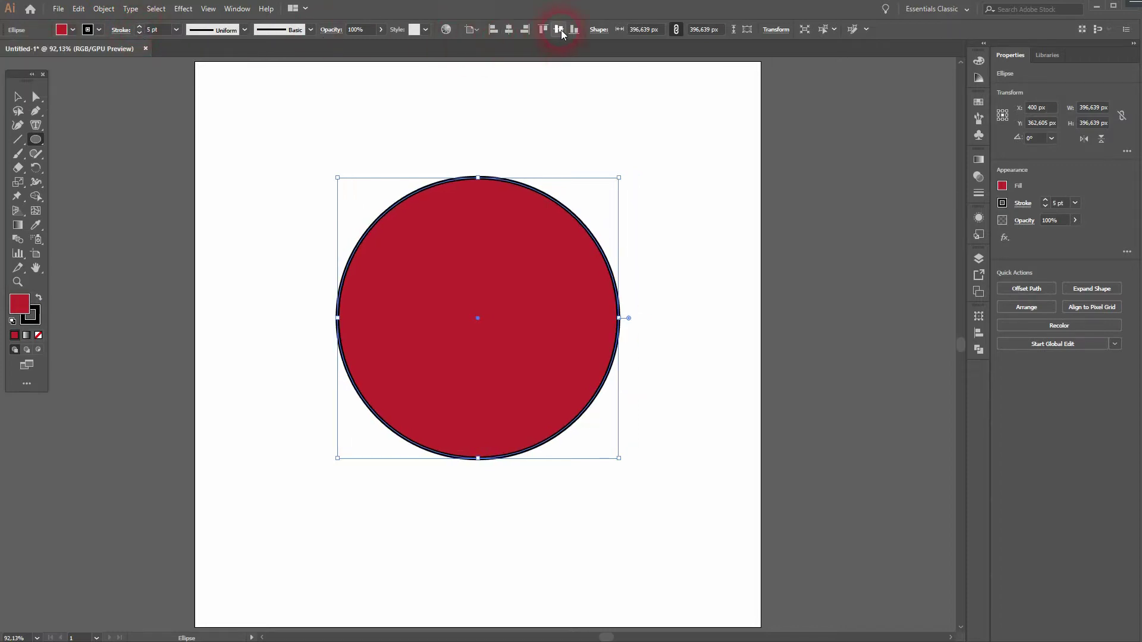
pyautogui.click(558, 30)
# - Draw an upright five-pointed star about 348 by 331 px from the circle's center
pyautogui.click(38, 142)
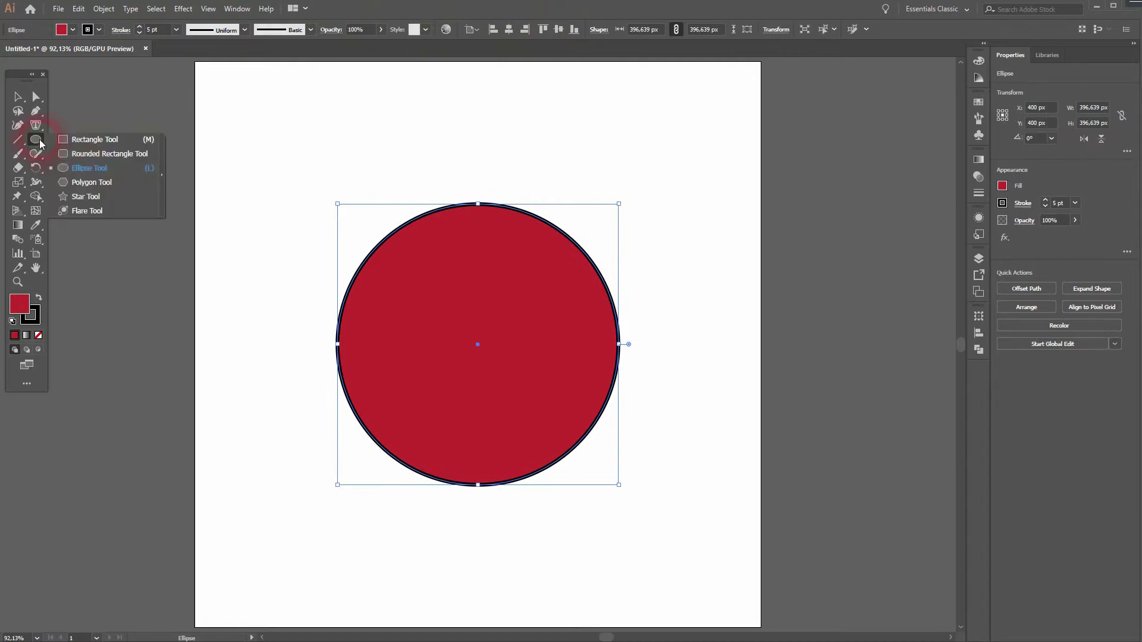
pyautogui.click(110, 197)
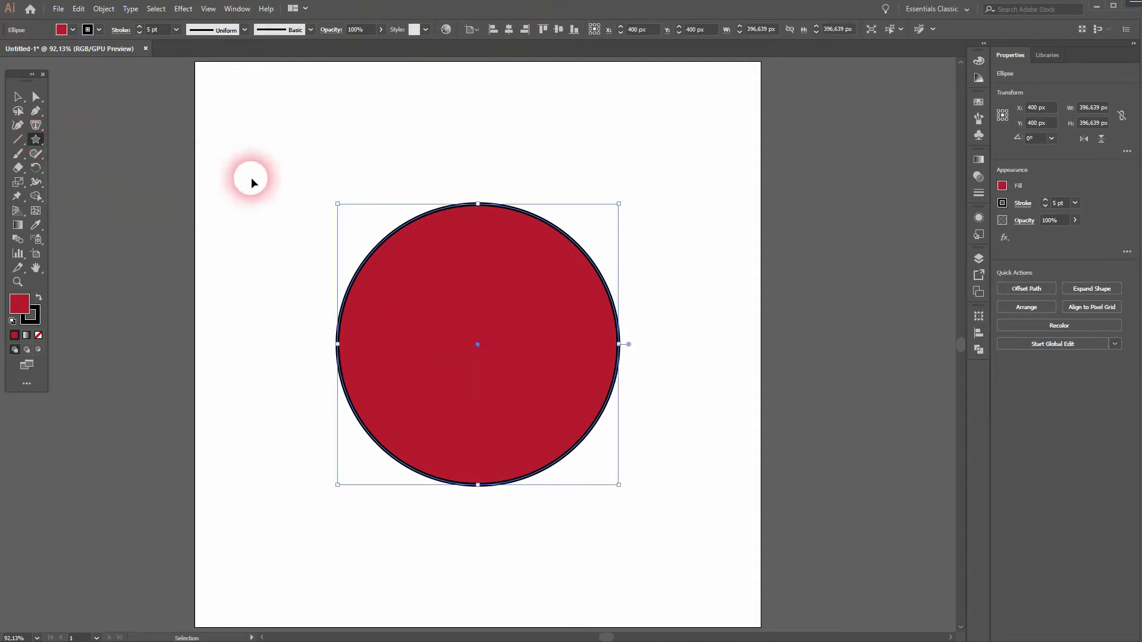
pyautogui.keyDown('ctrl'); pyautogui.click(252, 181); pyautogui.keyUp('ctrl')
pyautogui.moveTo(476, 348); pyautogui.dragTo(548, 463)
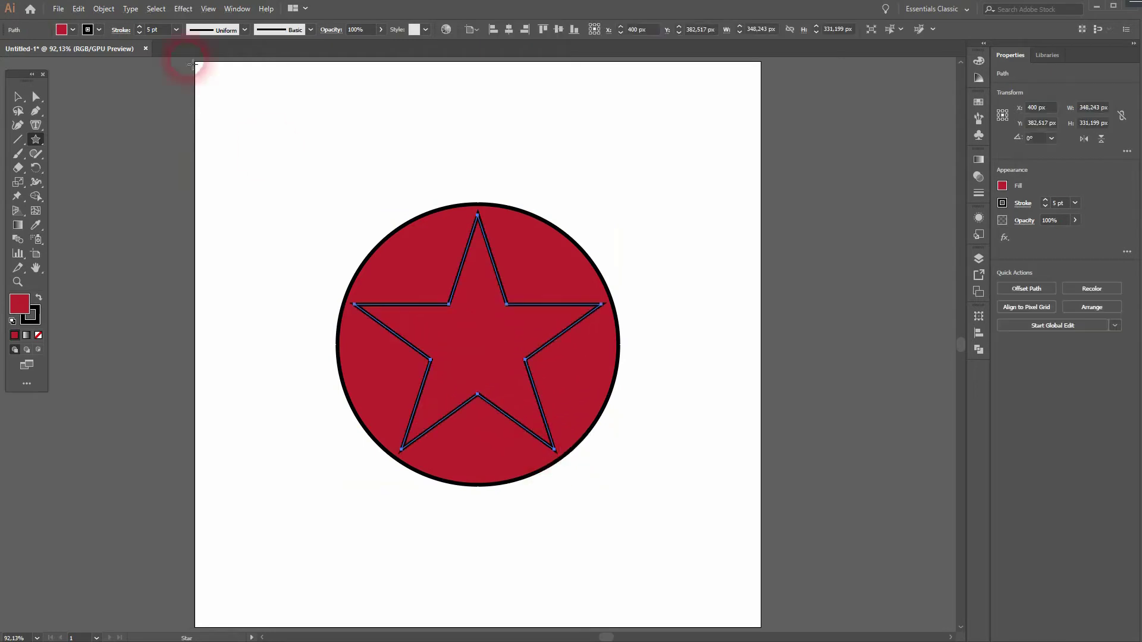
# - Change the star's fill to a very light grey and deselect it
pyautogui.click(73, 31)
pyautogui.click(31, 51)
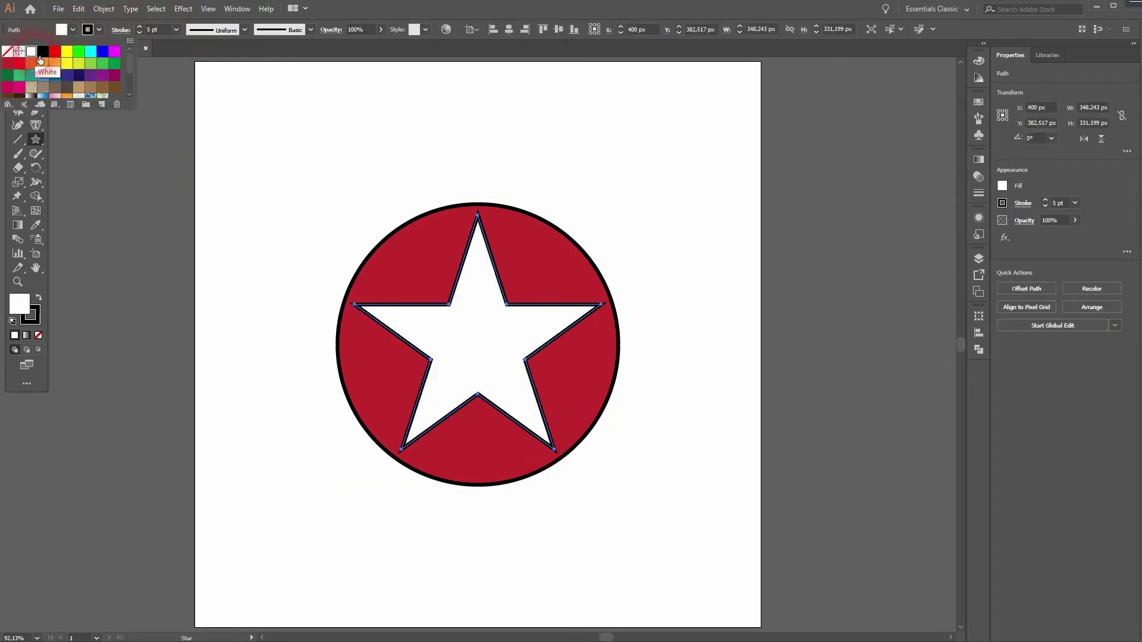
pyautogui.doubleClick(28, 308)
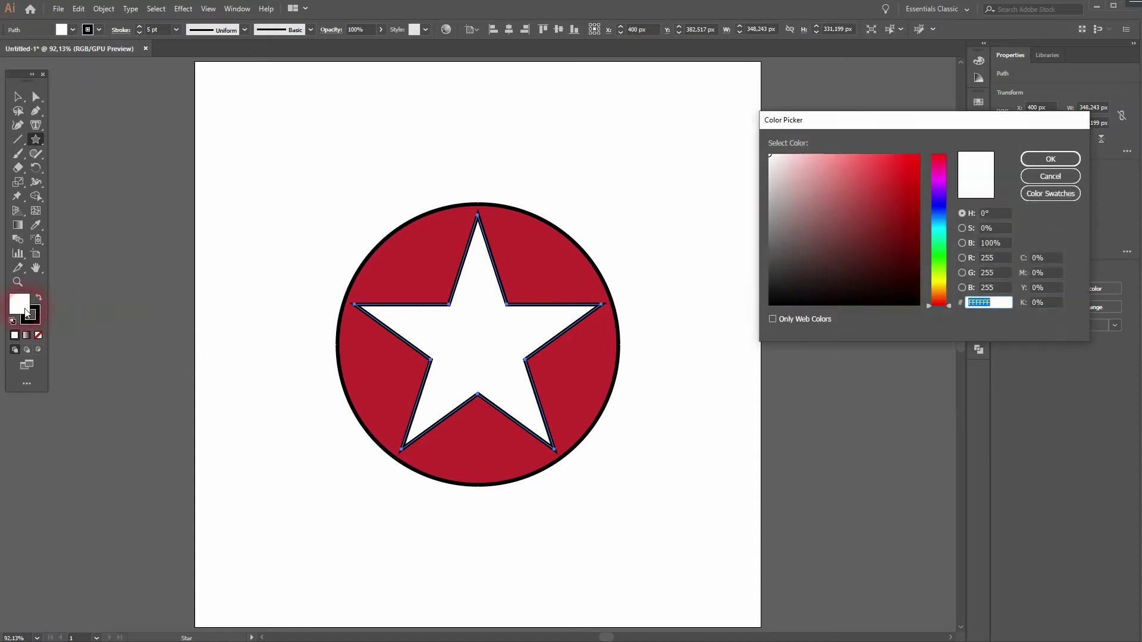
pyautogui.click(787, 175)
pyautogui.moveTo(787, 175); pyautogui.dragTo(767, 171)
pyautogui.click(1050, 159)
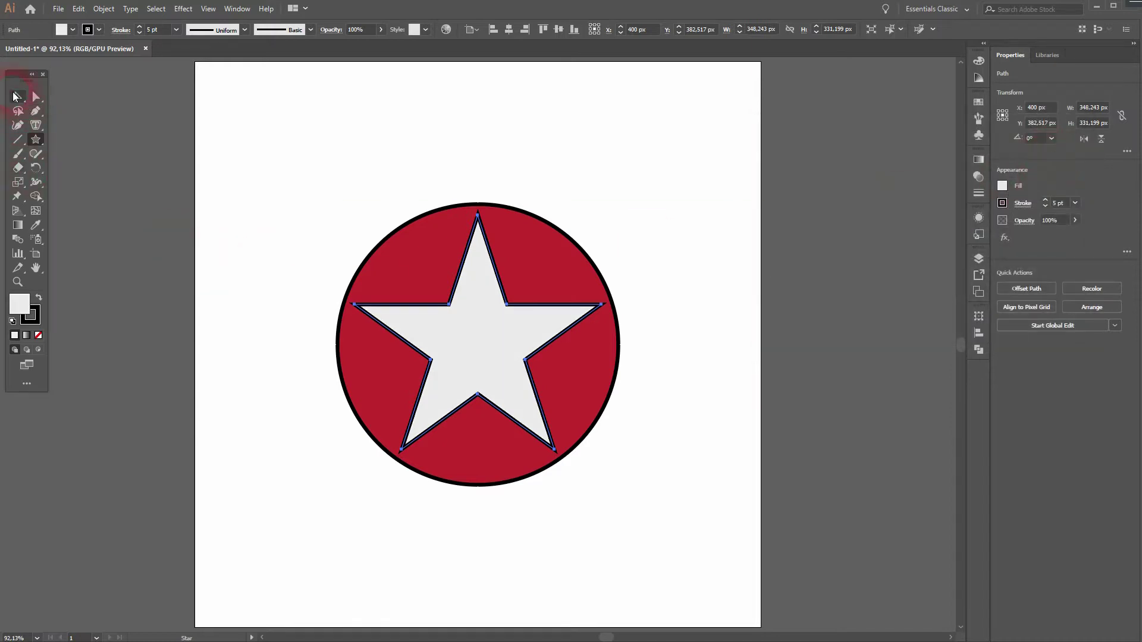
pyautogui.click(16, 96)
pyautogui.click(172, 304)
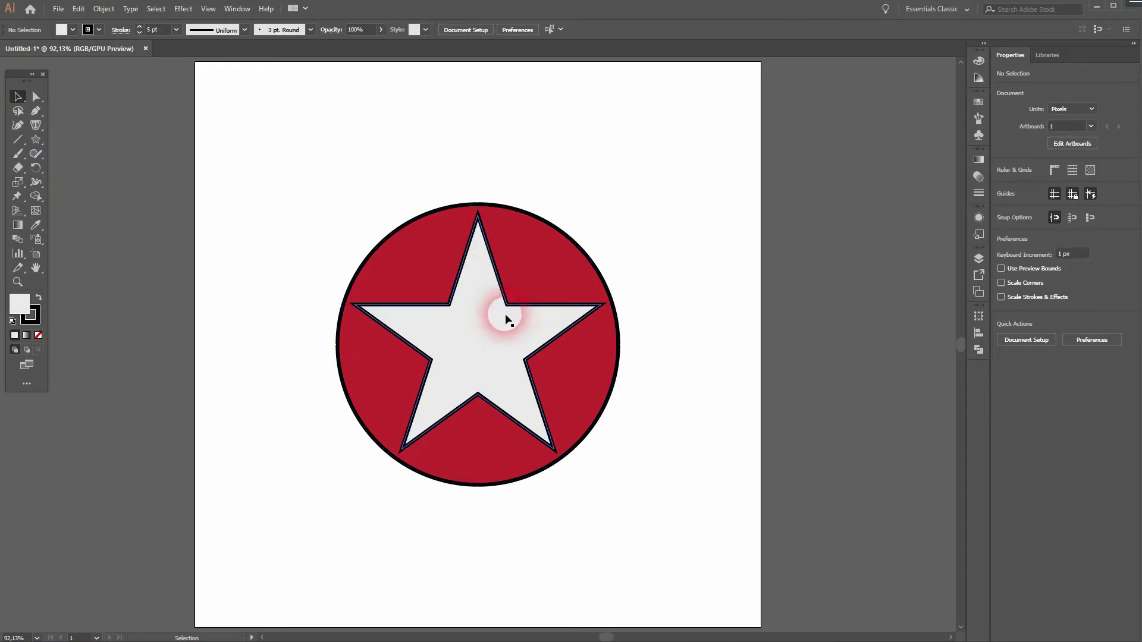
# - Create a new layer named Flare above the layer holding the circle and star
pyautogui.moveTo(34, 145); pyautogui.dragTo(108, 212)
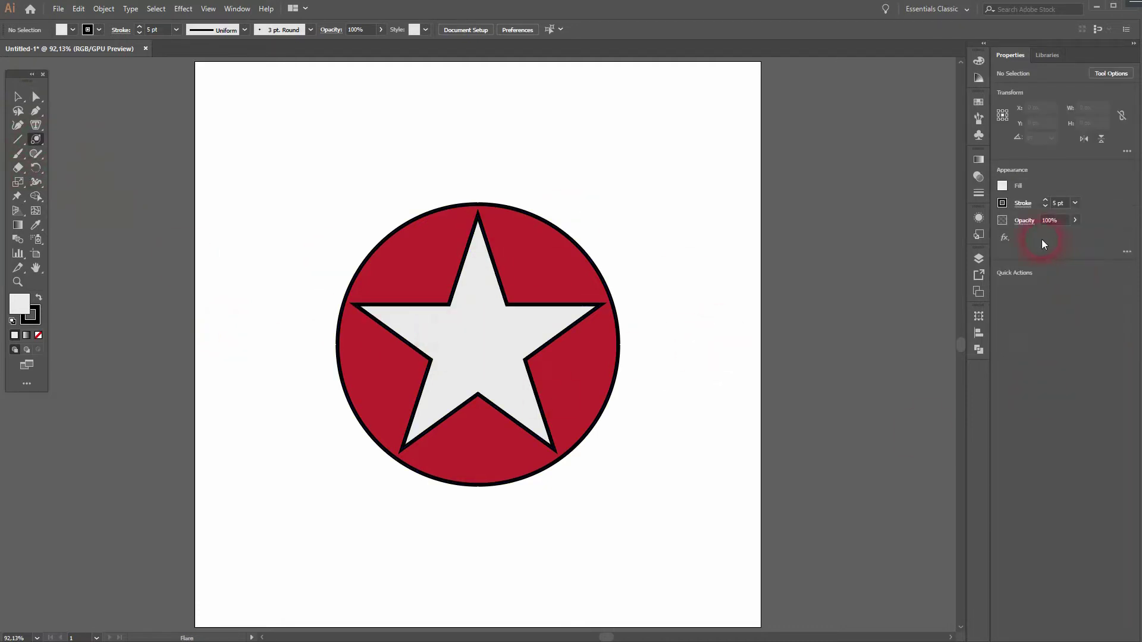
pyautogui.click(980, 262)
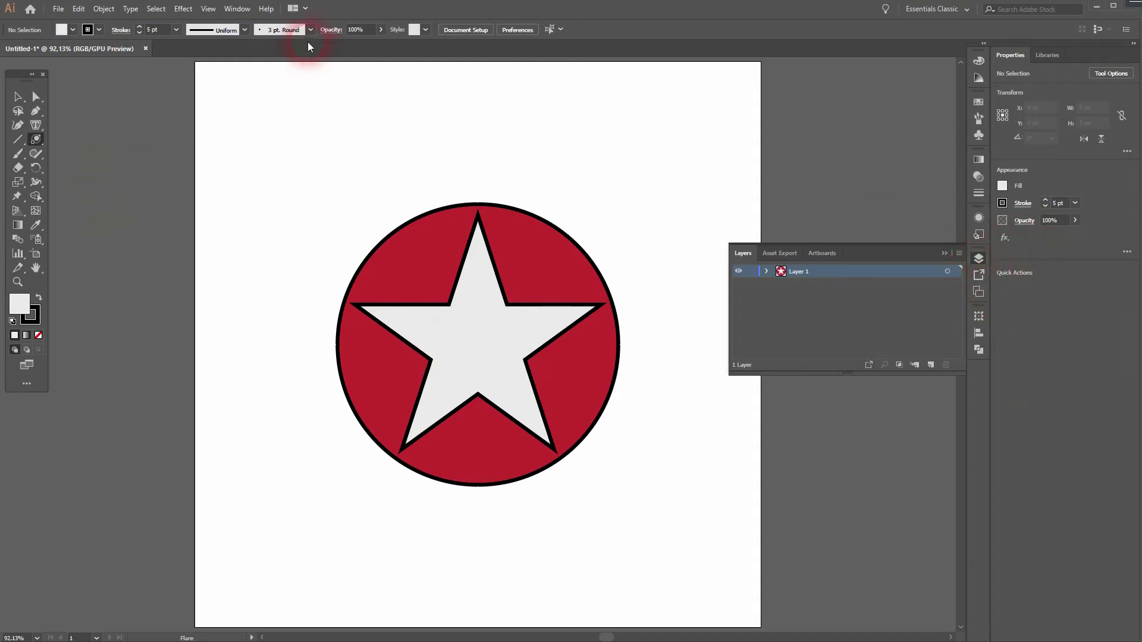
pyautogui.click(237, 8)
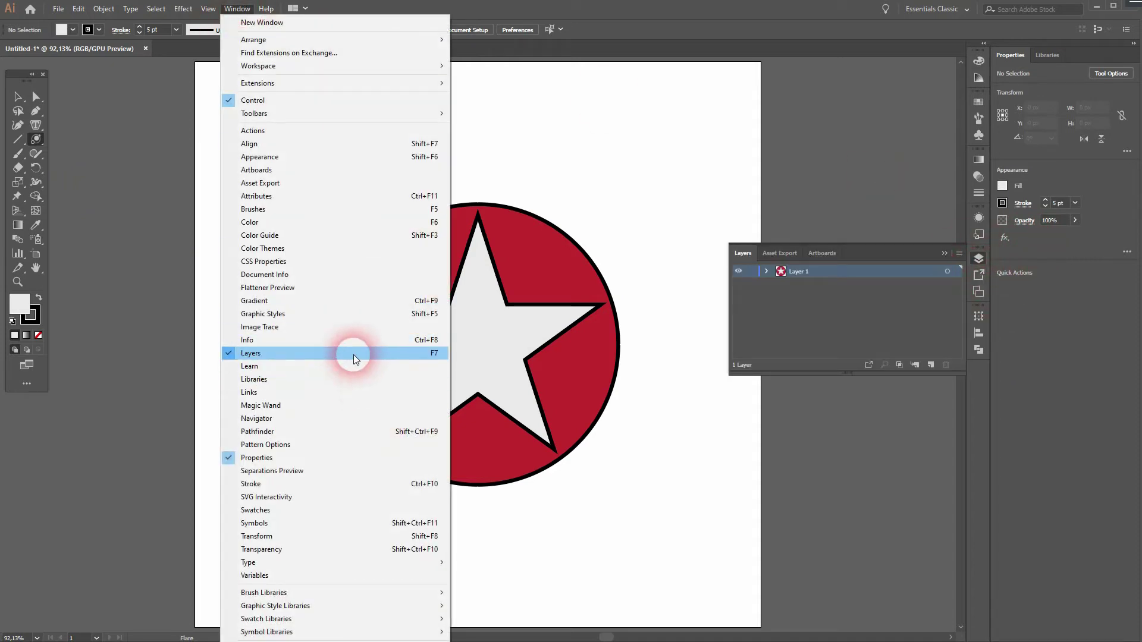
pyautogui.click(883, 311)
pyautogui.click(928, 364)
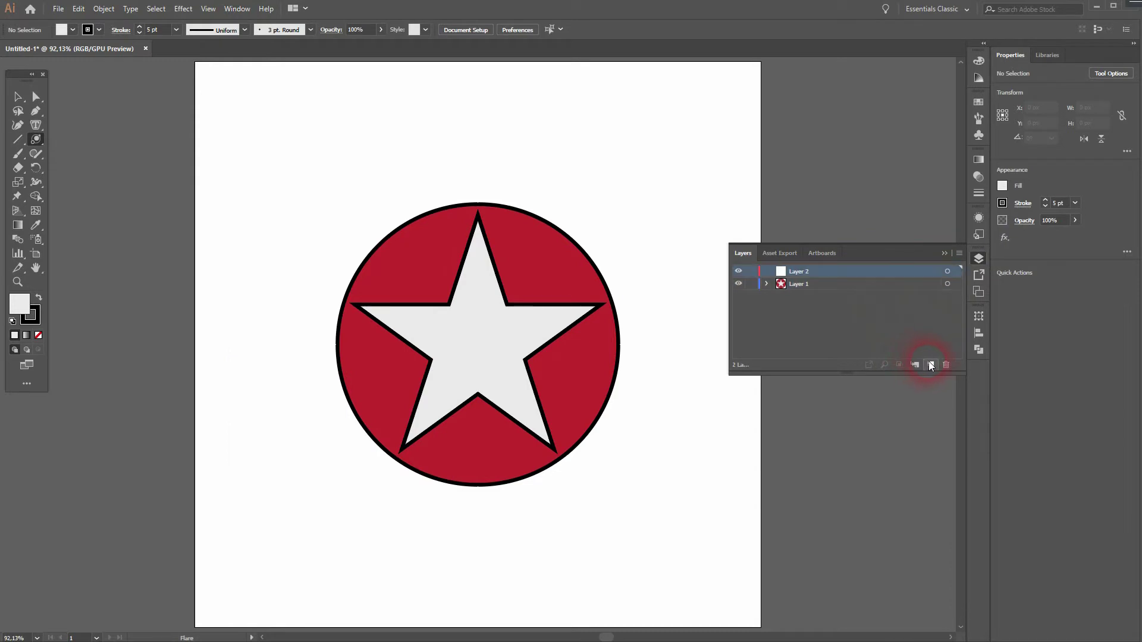
pyautogui.doubleClick(799, 271)
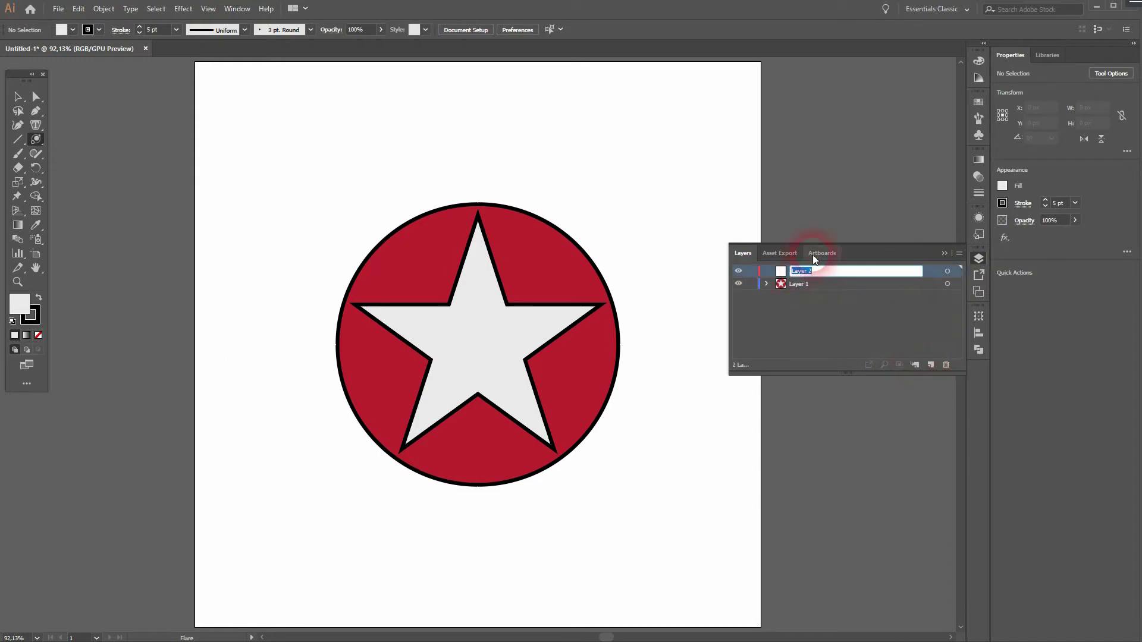
pyautogui.write('Flare')
pyautogui.press('Return')
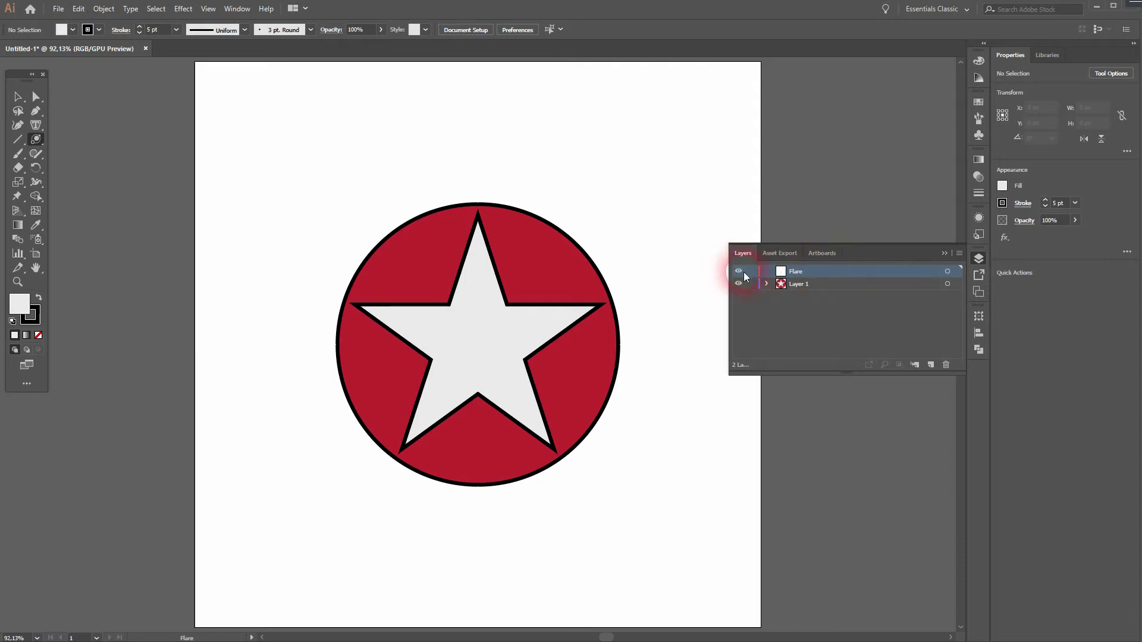
# - Draw a lens flare about 1431 px wide from the star's center, with its rings ending at the artboard's lower-left corner, and deselect it
pyautogui.moveTo(478, 339)
pyautogui.mouseDown()
pyautogui.moveTo(453, 383)
pyautogui.moveTo(416, 414)
pyautogui.moveTo(425, 422)
pyautogui.mouseUp()
pyautogui.moveTo(346, 476); pyautogui.dragTo(185, 587)
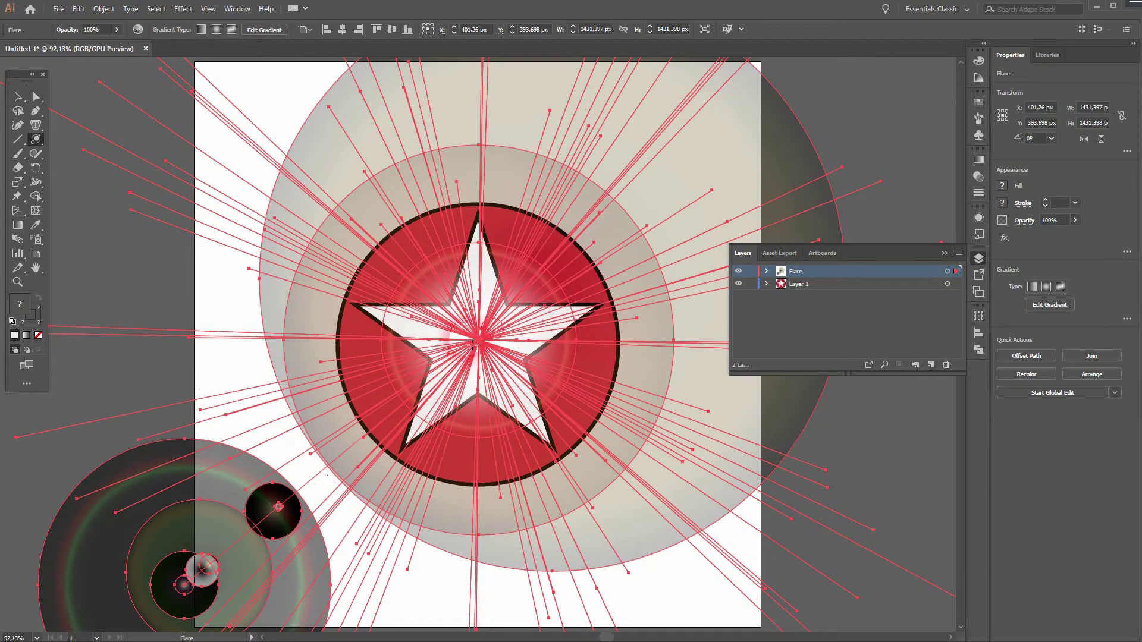
pyautogui.click(18, 98)
pyautogui.click(116, 256)
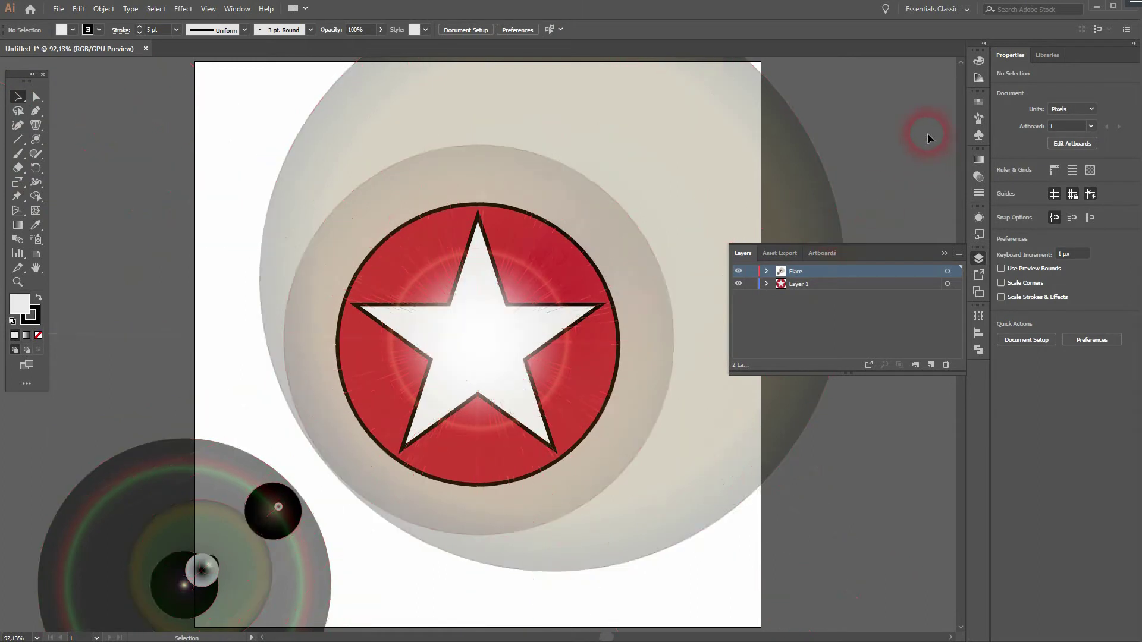
# - Hide and reshow the Flare layer to compare the artwork with and without the flare
pyautogui.click(744, 273)
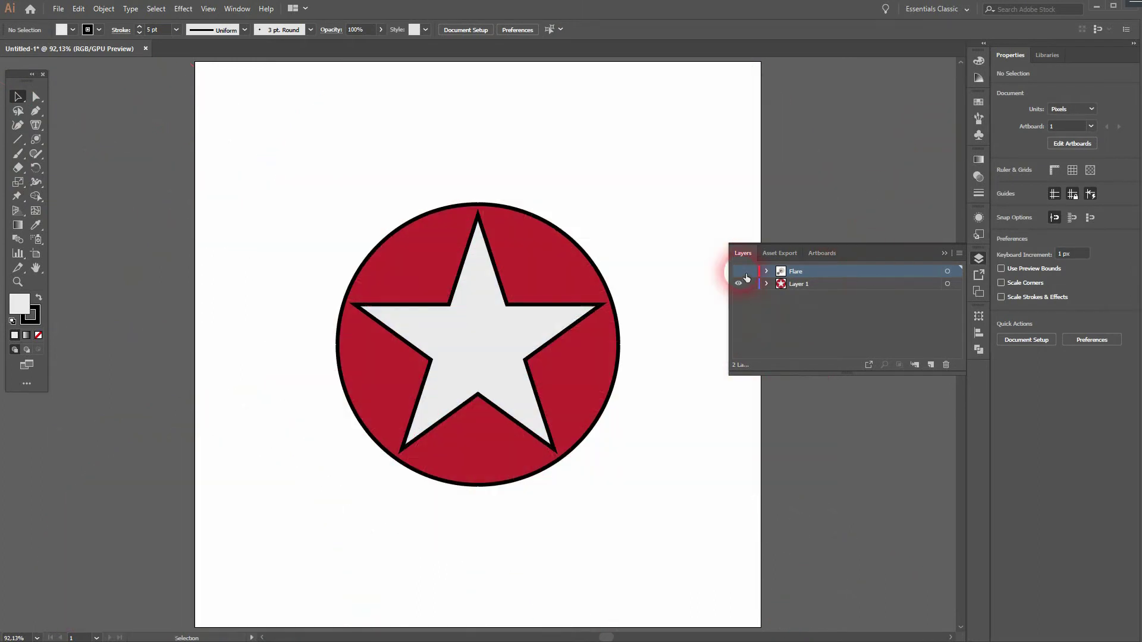
pyautogui.click(744, 273)
# - Turn off the rings in the flare's options and deselect the flare
pyautogui.press('v')
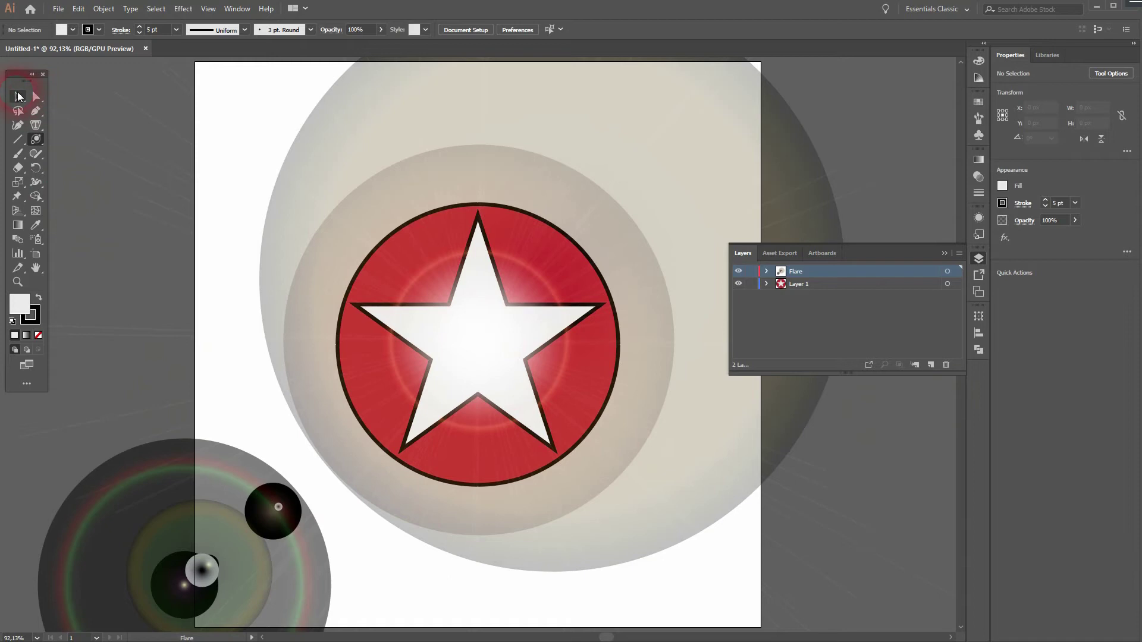
pyautogui.click(465, 360)
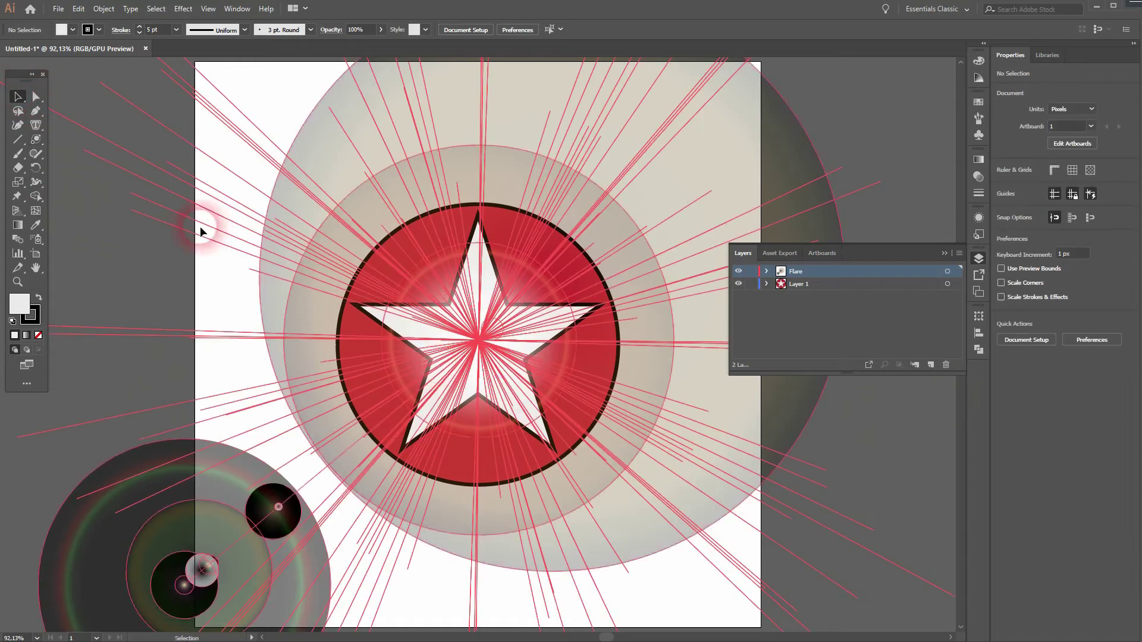
pyautogui.doubleClick(35, 139)
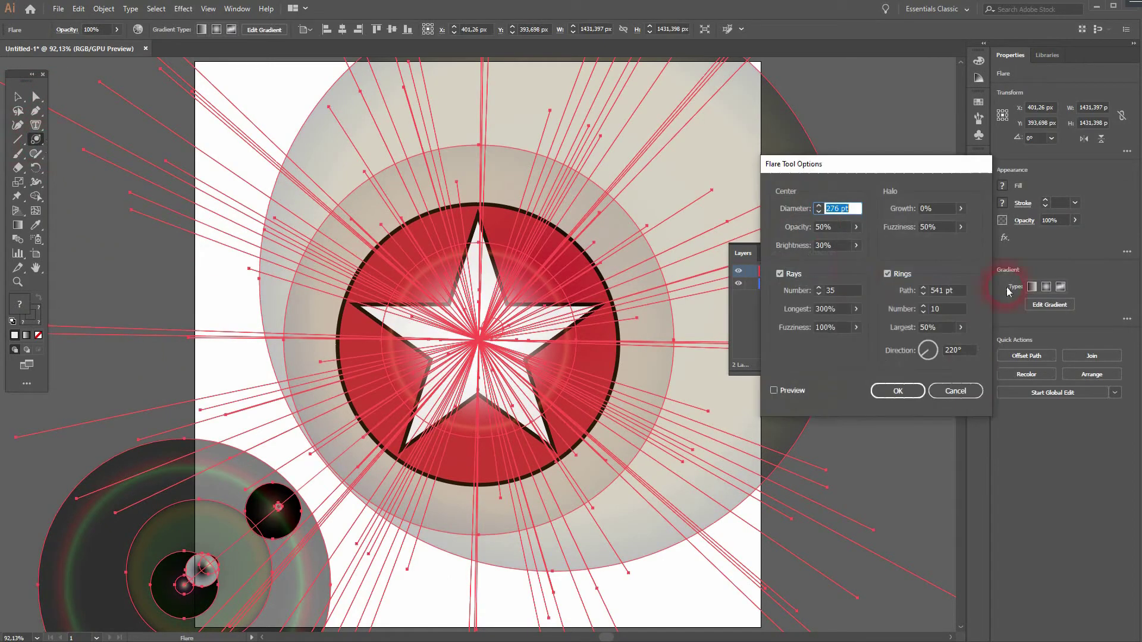
pyautogui.click(887, 275)
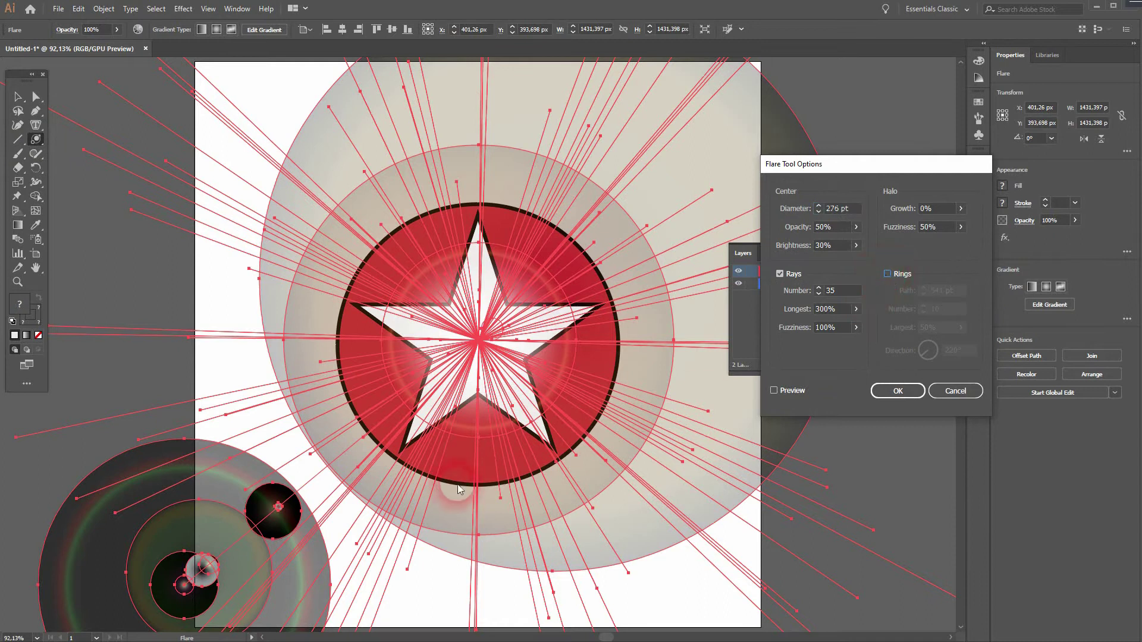
pyautogui.click(888, 392)
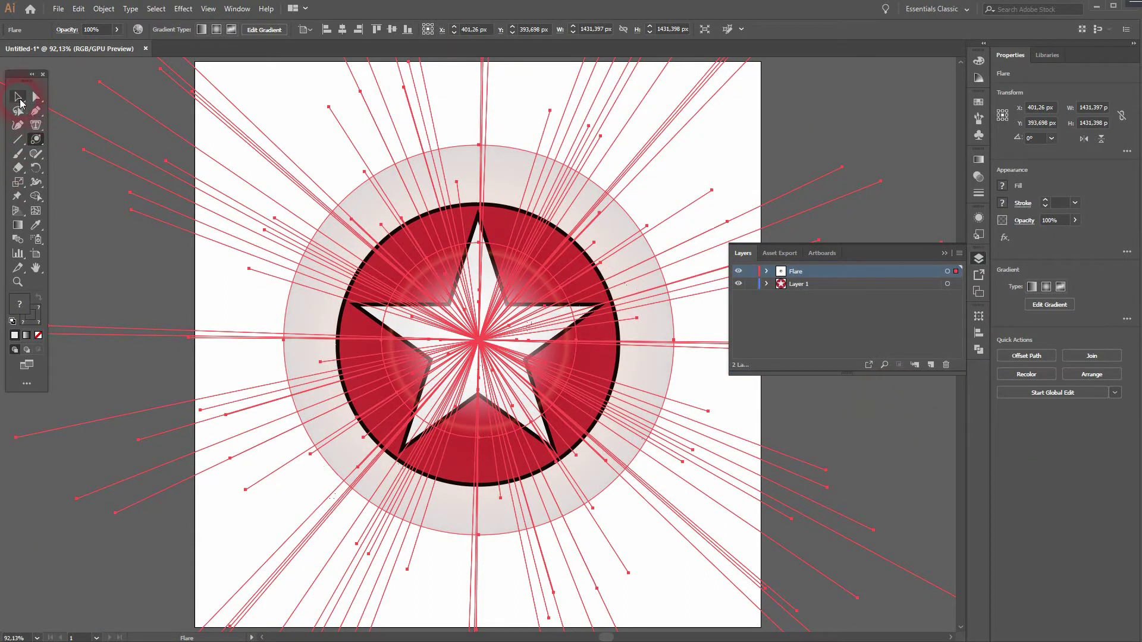
pyautogui.hotkey('ctrl', 'shift', 'a')
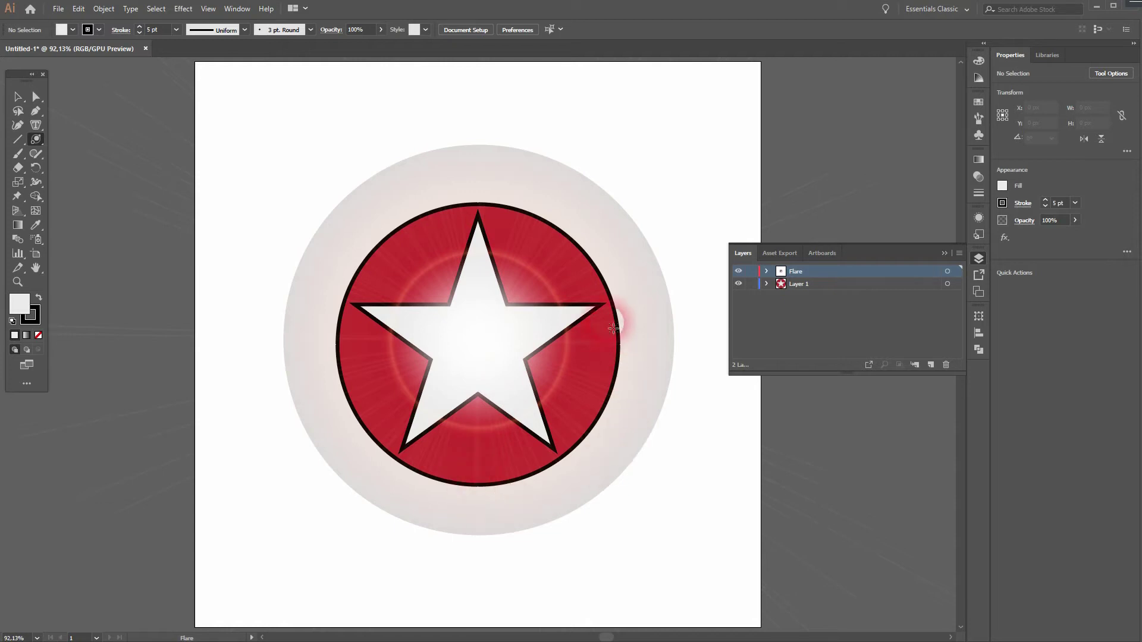
# - Select the lens flare over the star and open its flare options
pyautogui.click(18, 97)
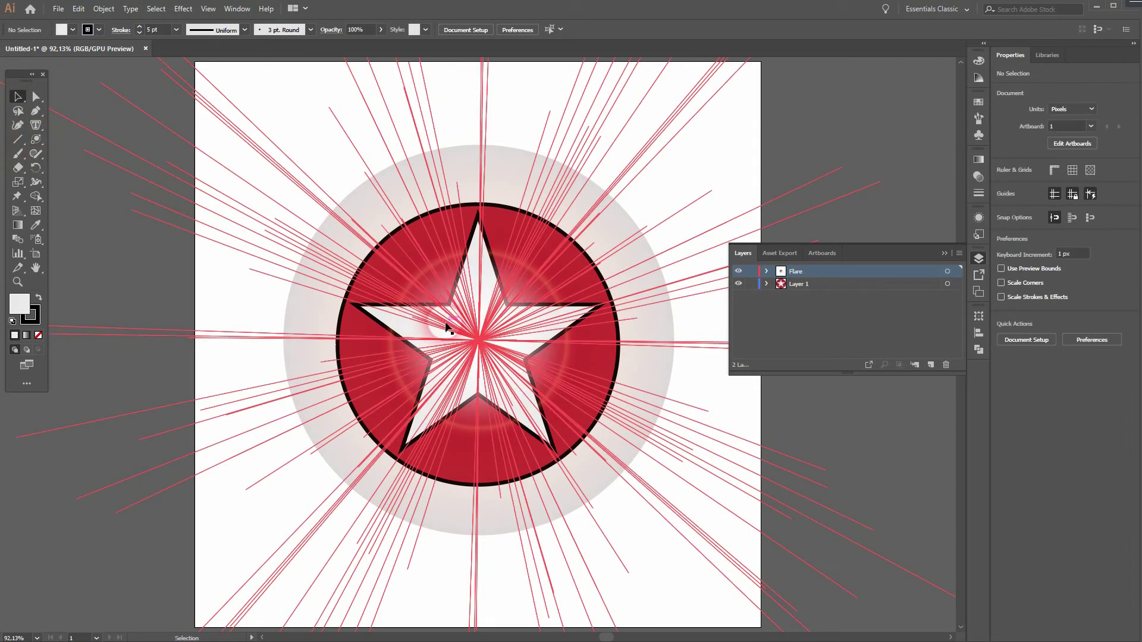
pyautogui.click(446, 326)
pyautogui.doubleClick(35, 139)
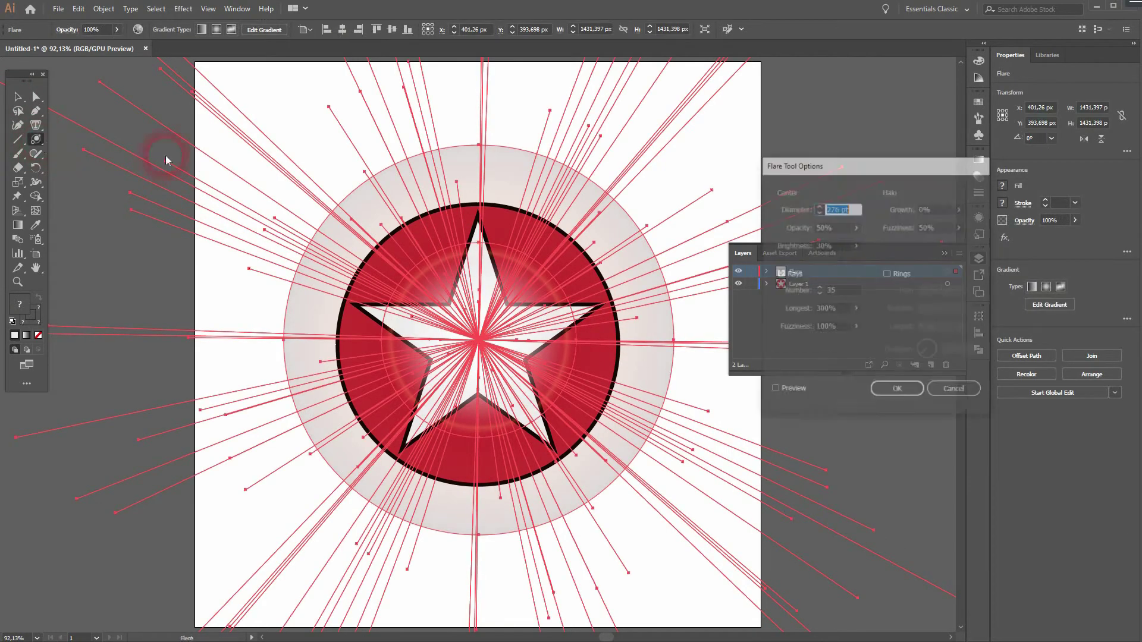
pyautogui.click(837, 208)
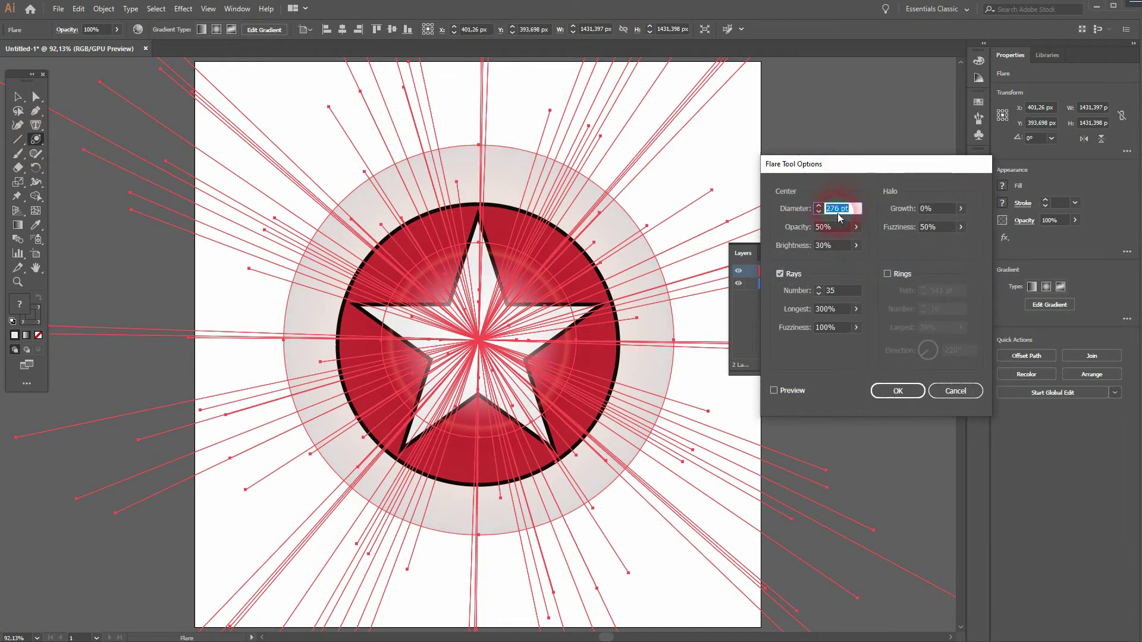
# - Try a halo growth of 154% with the preview turned on, and restore the growth to 0%
pyautogui.click(960, 209)
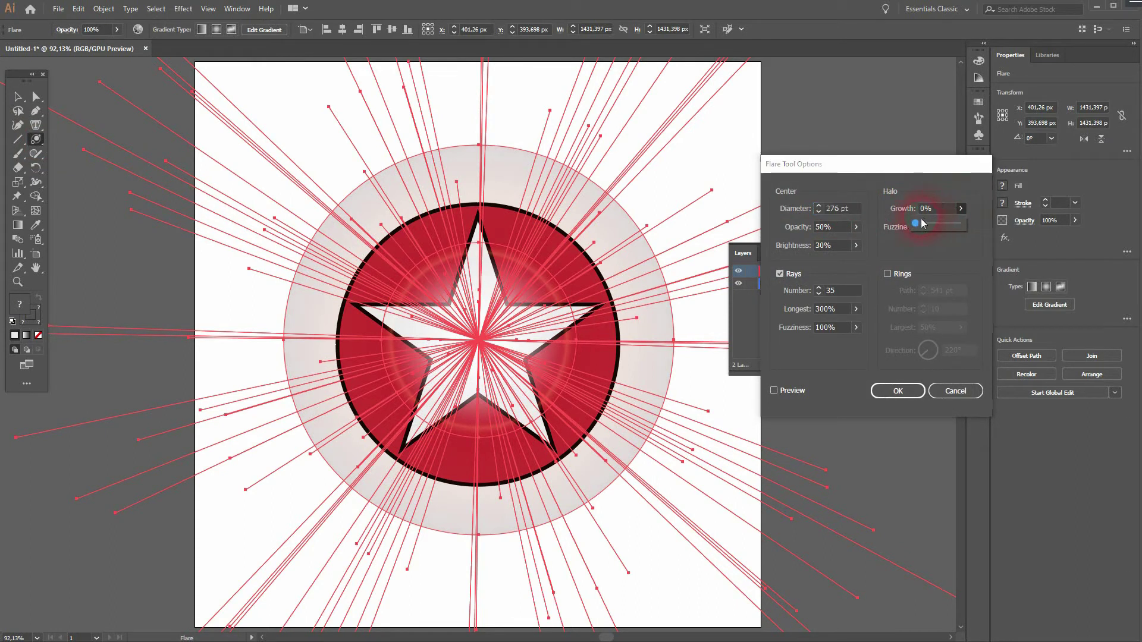
pyautogui.moveTo(913, 224); pyautogui.dragTo(937, 224)
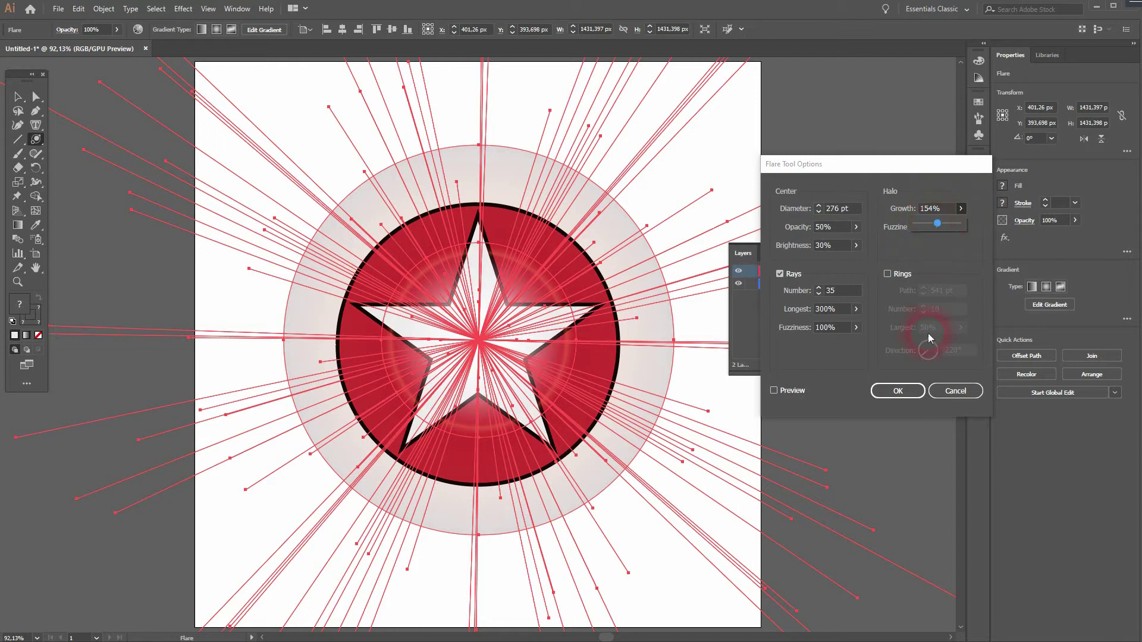
pyautogui.click(793, 391)
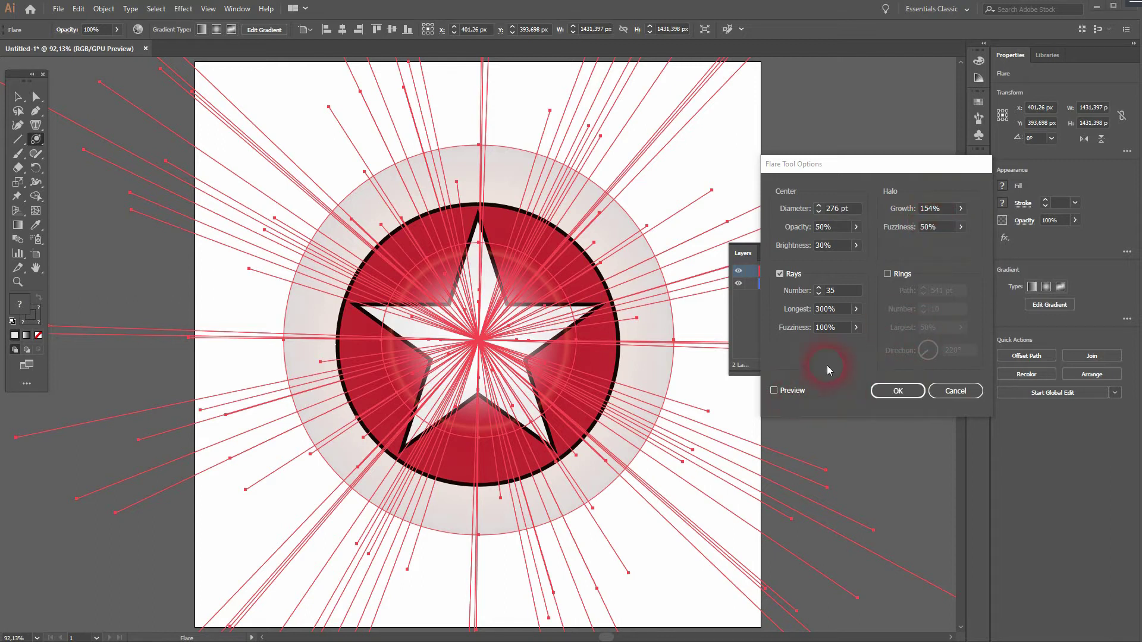
pyautogui.click(775, 391)
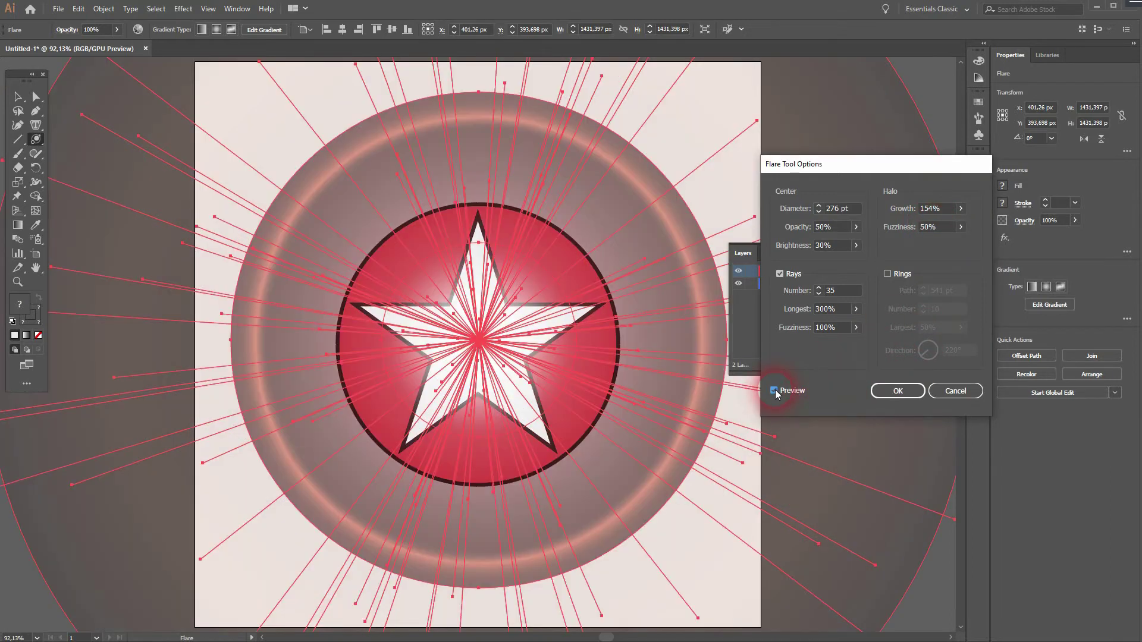
pyautogui.doubleClick(945, 215)
pyautogui.click(961, 227)
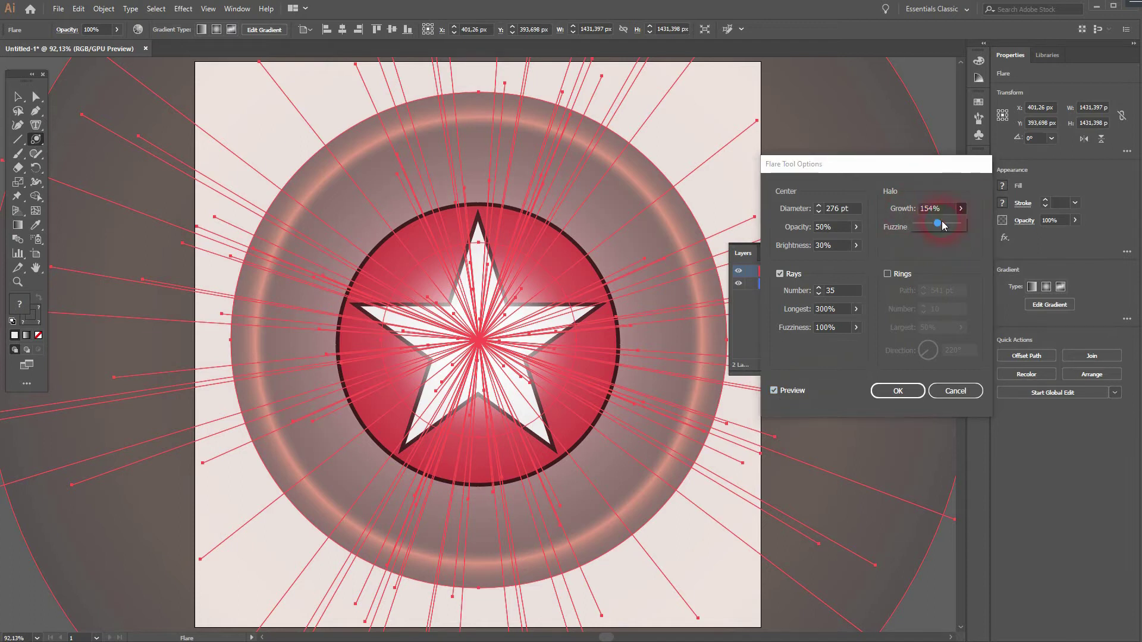
pyautogui.moveTo(935, 226); pyautogui.dragTo(858, 229)
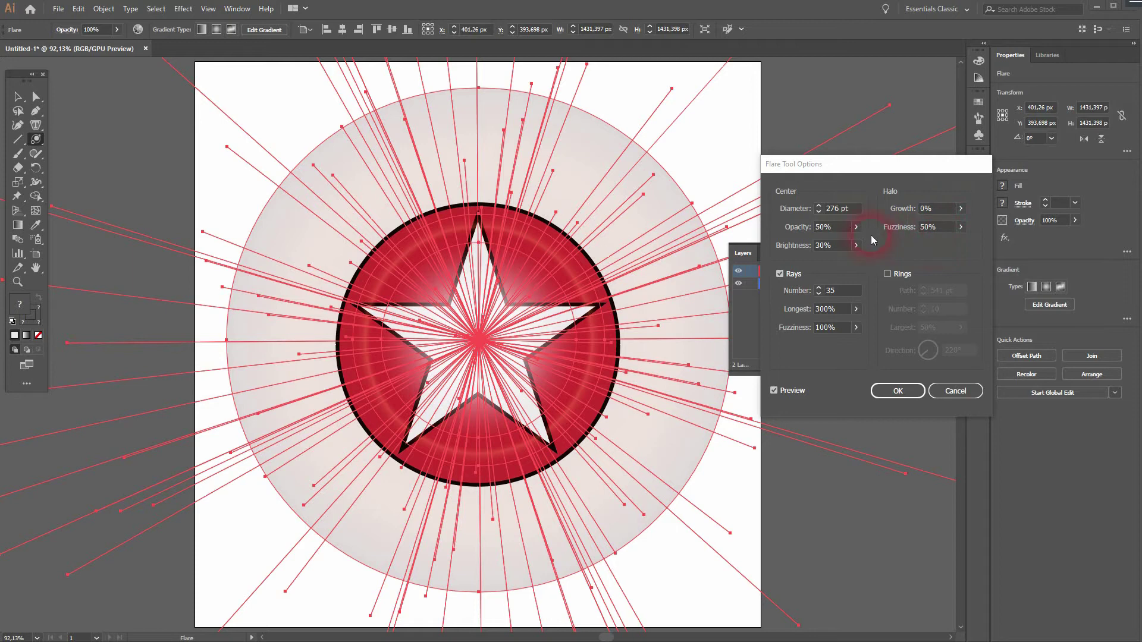
# - Reduce the flare center's diameter to 200 pt so that it roughly matches the red circle
pyautogui.click(841, 216)
pyautogui.scroll(-5, 842, 216)
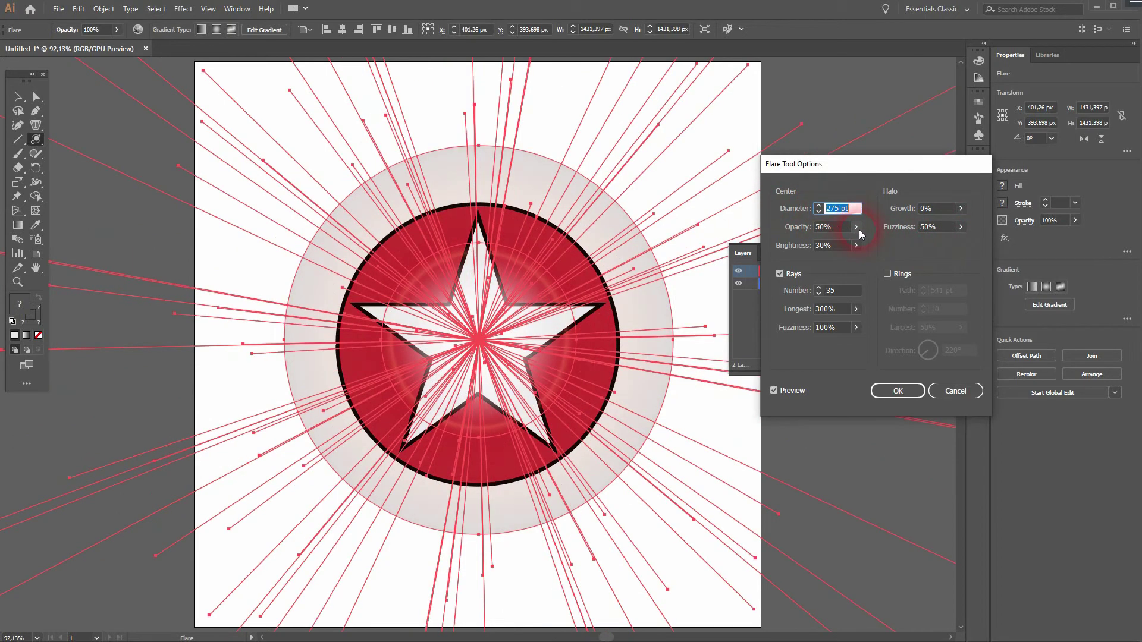
pyautogui.press('Down')
pyautogui.press('Down')
pyautogui.press('Down')
pyautogui.press('Down')
pyautogui.press('Down')
pyautogui.press('Down')
pyautogui.press('Down')
pyautogui.press('Down')
pyautogui.press('Down')
pyautogui.press('Down')
pyautogui.press('Down')
pyautogui.press('Down')
pyautogui.press('Down')
pyautogui.press('Down')
pyautogui.press('Down')
pyautogui.press('Down')
pyautogui.press('Down')
pyautogui.press('Down')
pyautogui.press('Down')
pyautogui.press('Down')
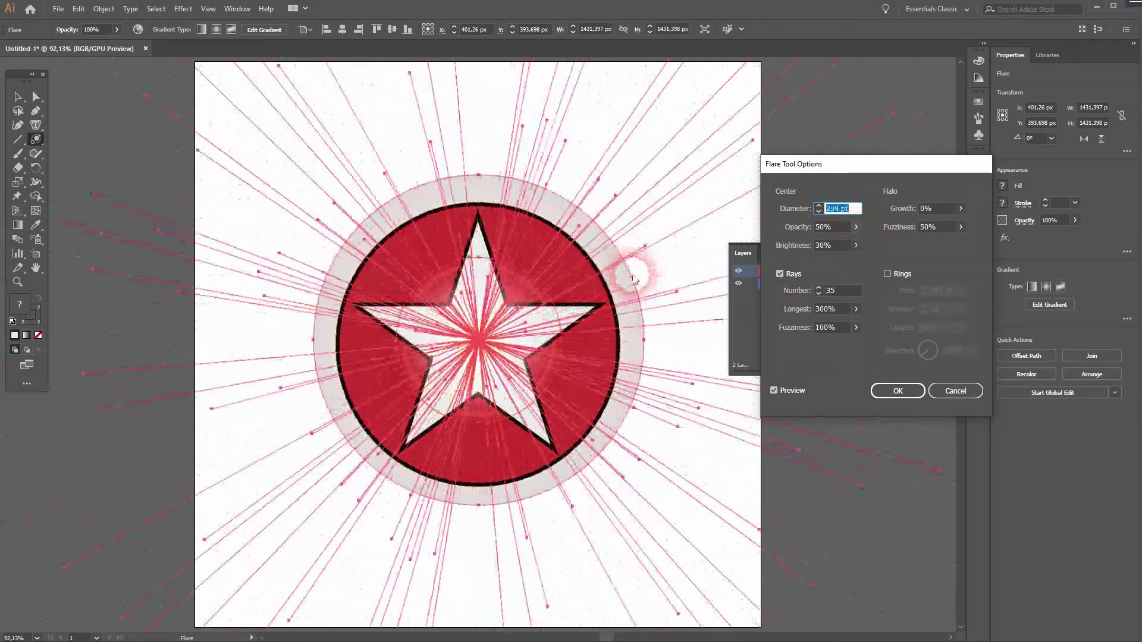
pyautogui.press('Down')
pyautogui.press('Down')
pyautogui.press('Down')
pyautogui.press('Down')
pyautogui.press('Down')
pyautogui.press('Down')
pyautogui.press('Down')
pyautogui.press('Down')
pyautogui.press('Down')
pyautogui.press('Down')
pyautogui.press('Down')
pyautogui.press('Down')
pyautogui.press('Down')
pyautogui.press('Down')
pyautogui.press('Down')
pyautogui.press('Down')
pyautogui.press('Down')
pyautogui.press('Down')
pyautogui.press('Down')
pyautogui.press('Down')
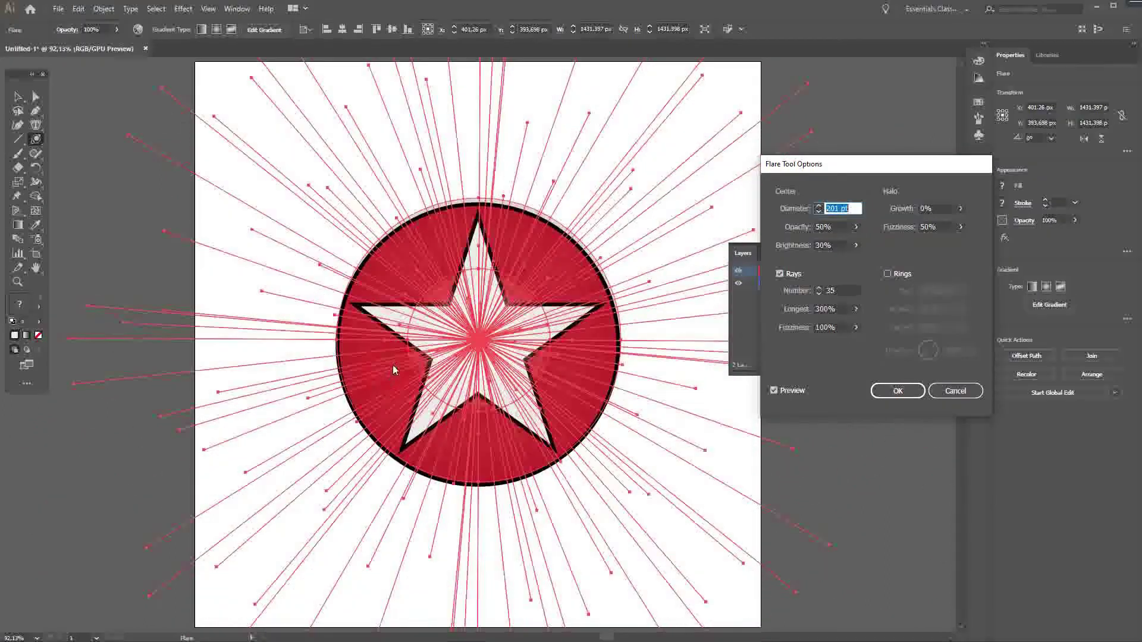
pyautogui.press('Up')
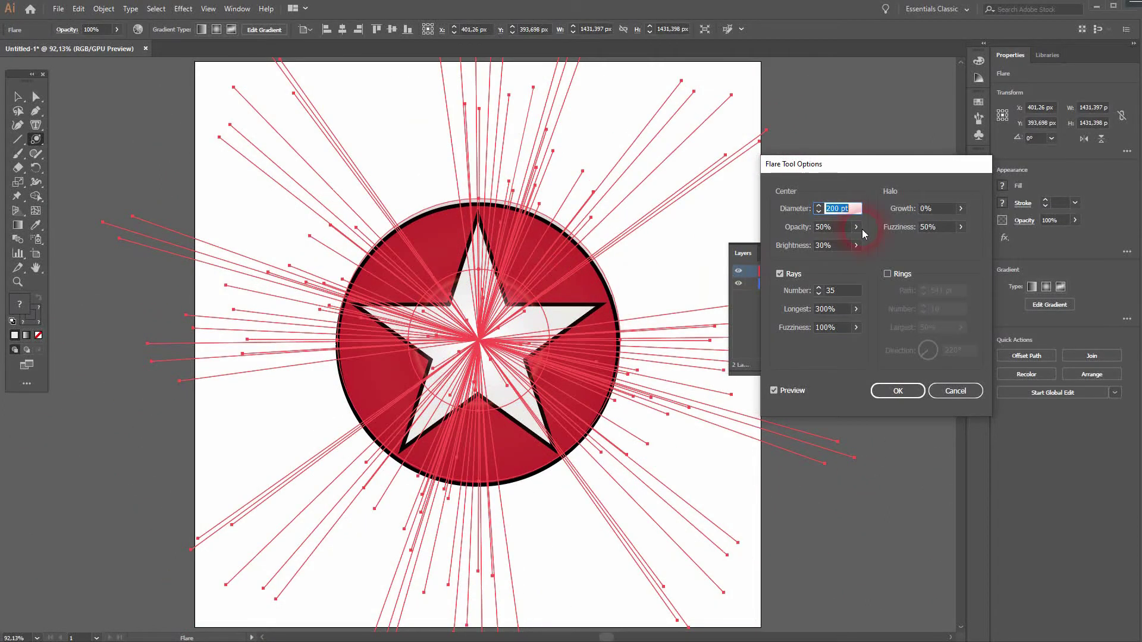
# - Set the flare center's opacity to 30% and its brightness to 49%
pyautogui.moveTo(856, 226); pyautogui.dragTo(824, 246)
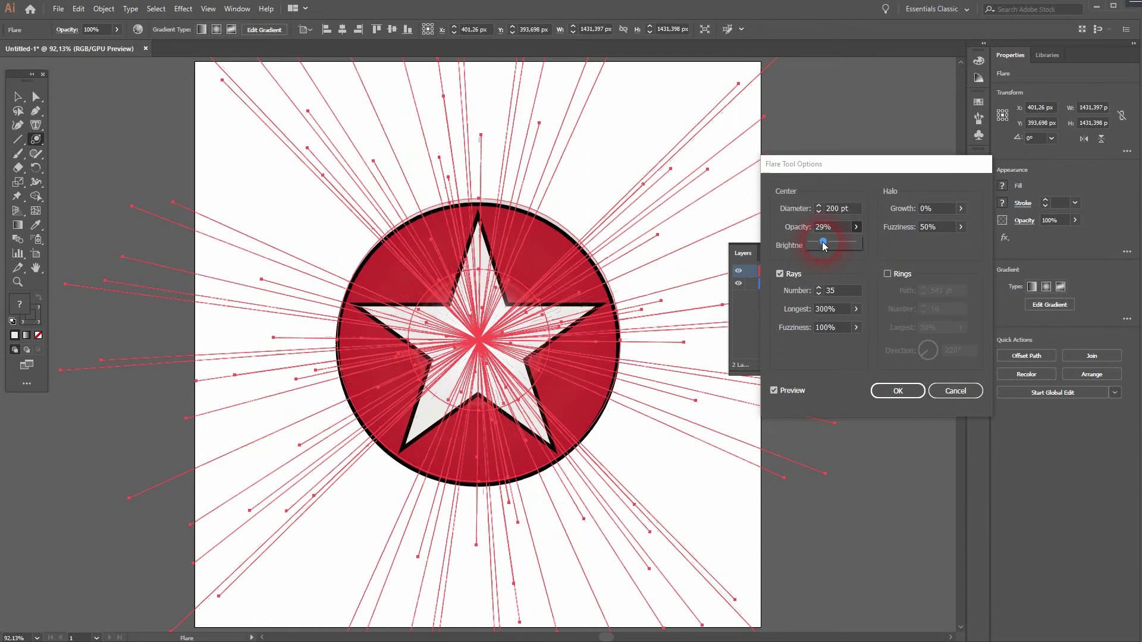
pyautogui.click(890, 228)
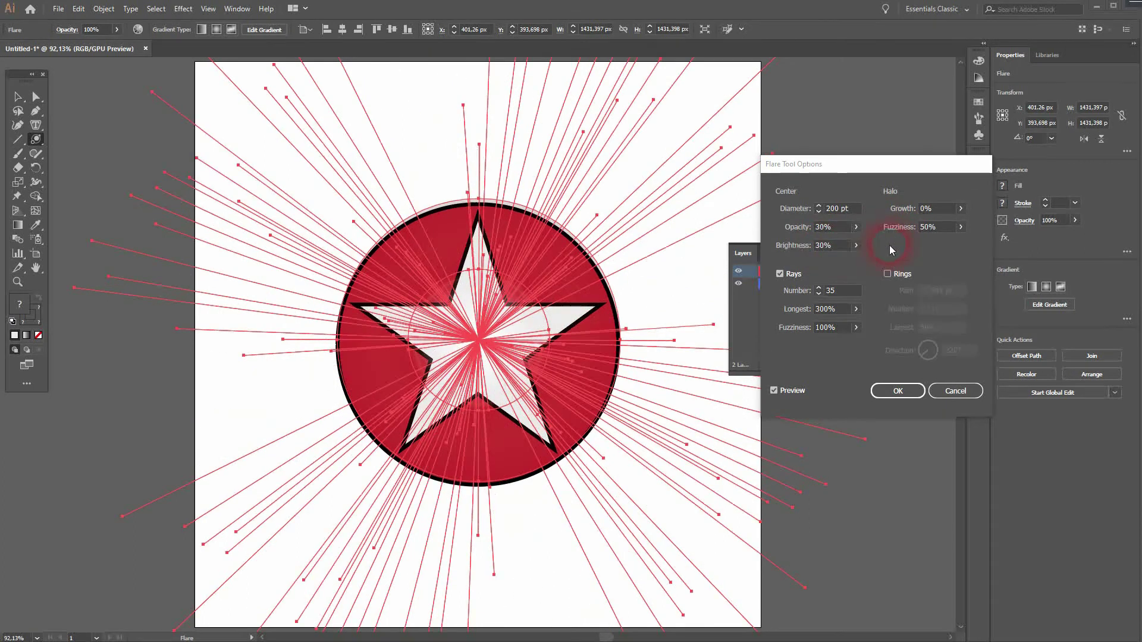
pyautogui.click(855, 246)
pyautogui.click(824, 260)
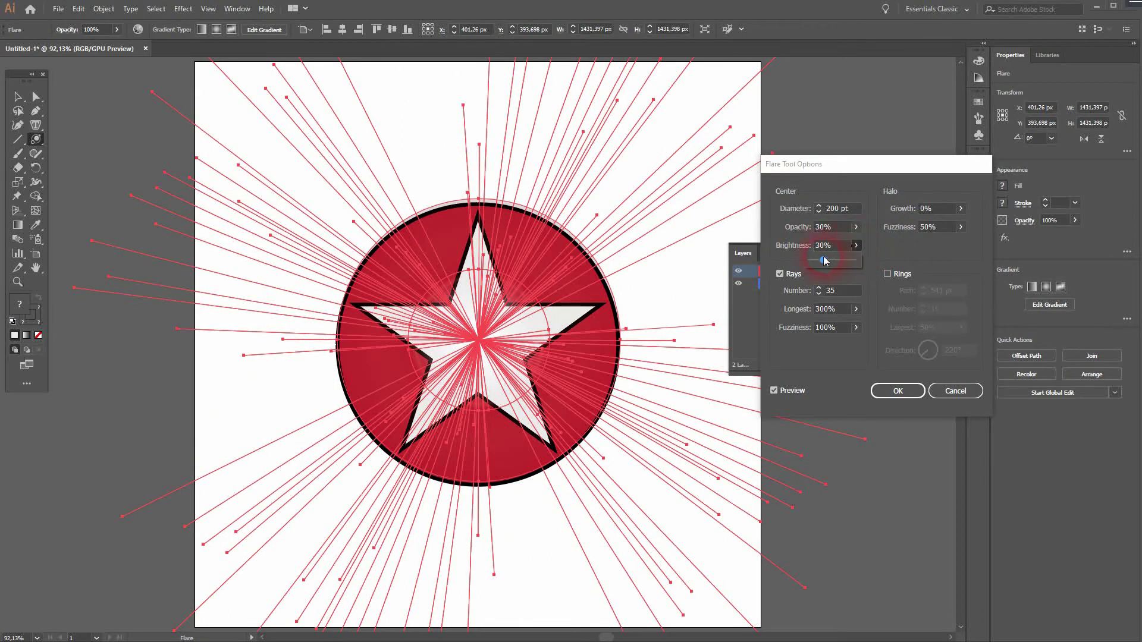
pyautogui.moveTo(828, 260); pyautogui.dragTo(836, 263)
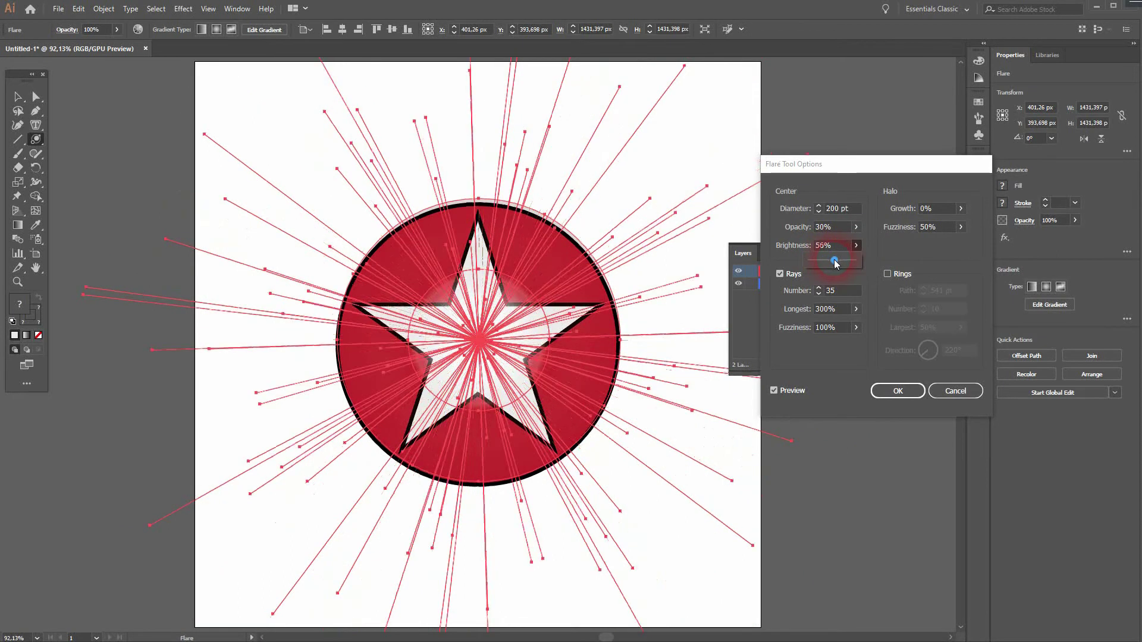
pyautogui.click(903, 250)
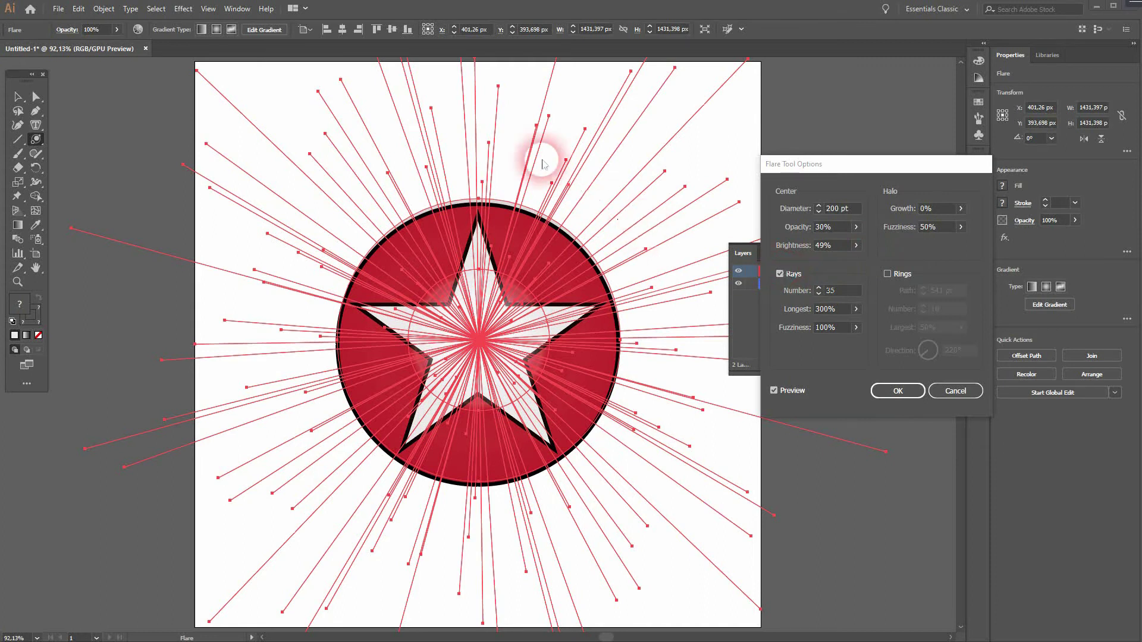
# - Switch the flare's rays off and on again to compare, and set the number of rays to 50
pyautogui.click(781, 275)
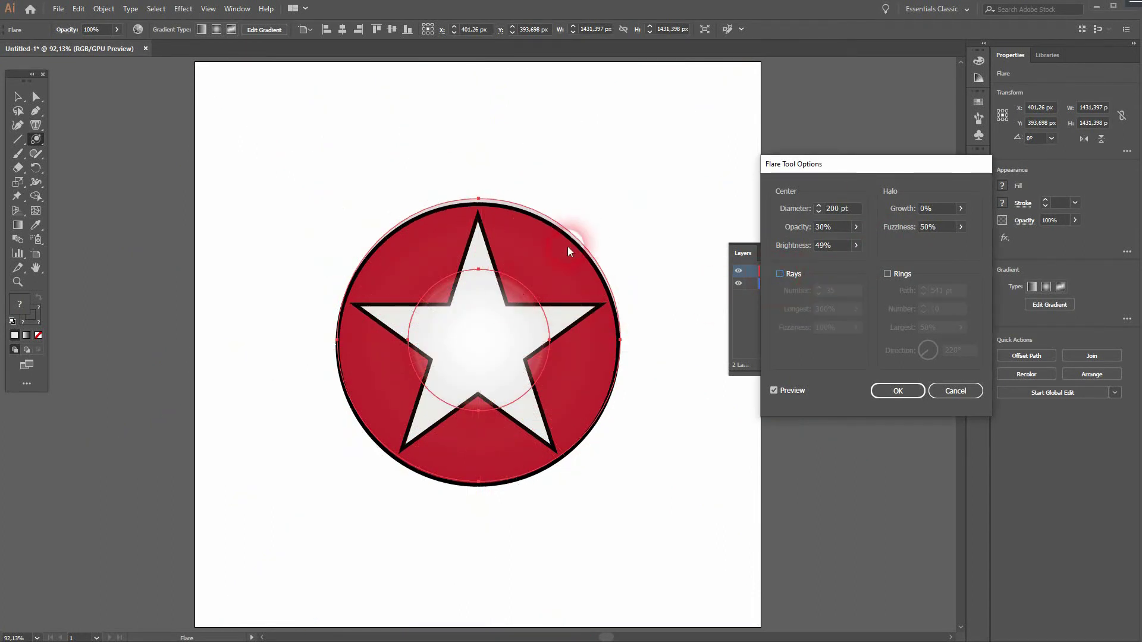
pyautogui.click(780, 273)
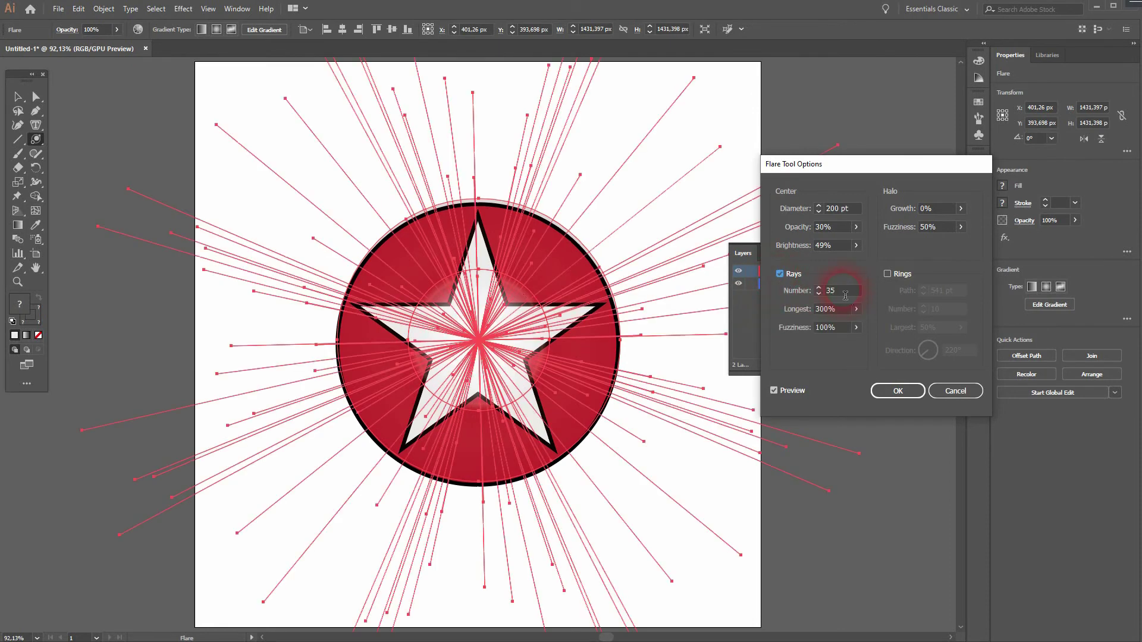
pyautogui.doubleClick(839, 290)
pyautogui.click(837, 310)
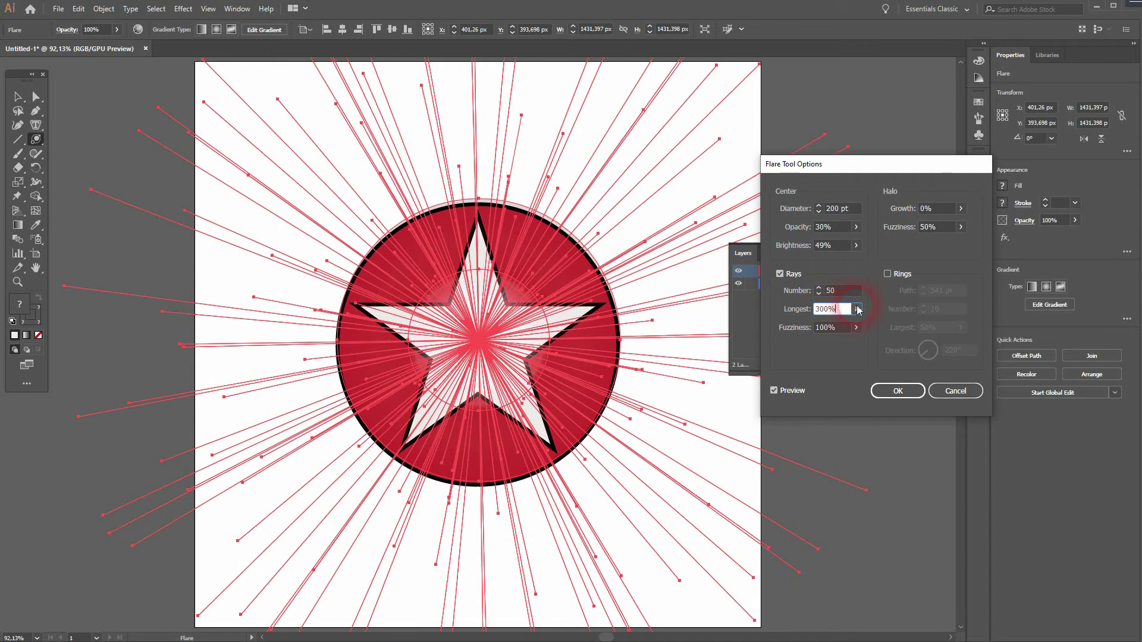
# - Shorten the flare's longest ray to 133% and set the ray fuzziness to 64%
pyautogui.click(857, 309)
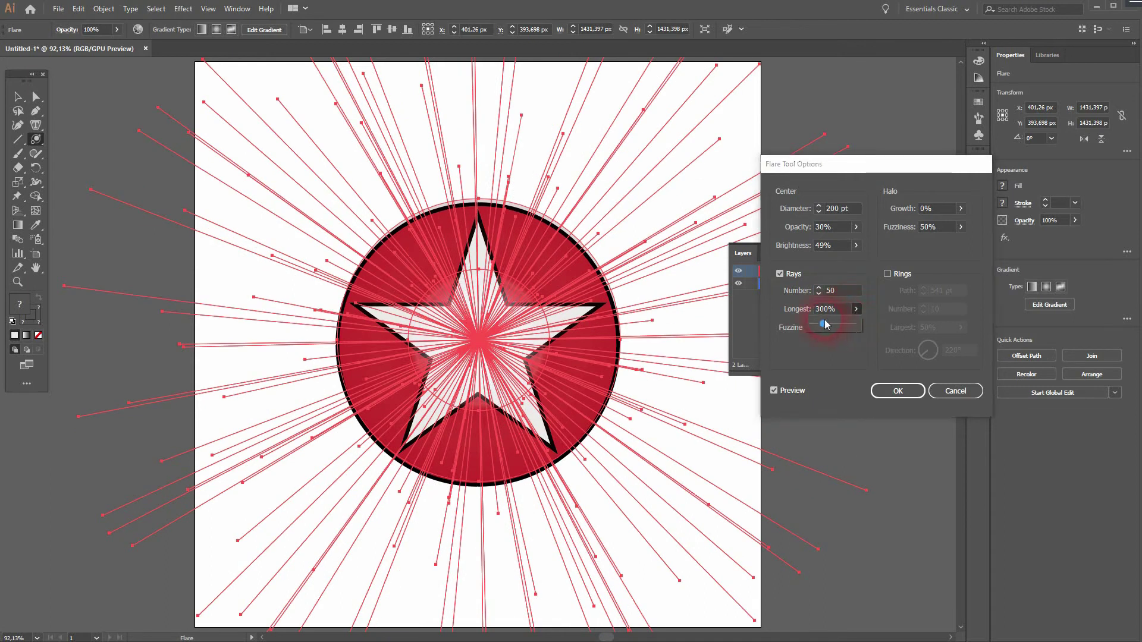
pyautogui.moveTo(826, 324); pyautogui.dragTo(821, 324)
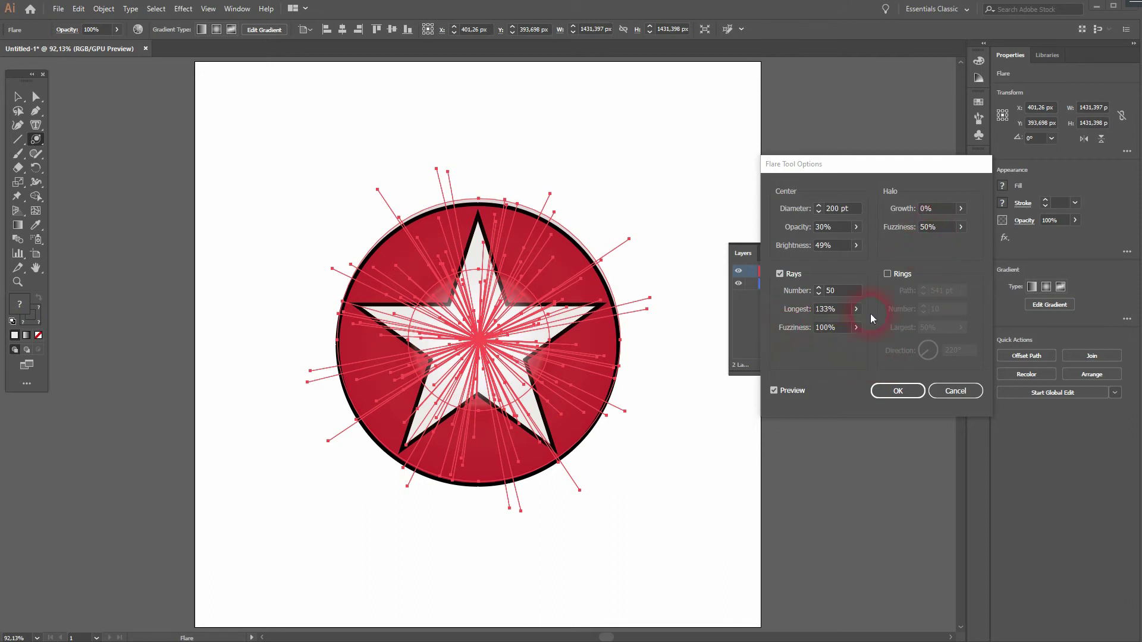
pyautogui.moveTo(831, 344); pyautogui.dragTo(837, 342)
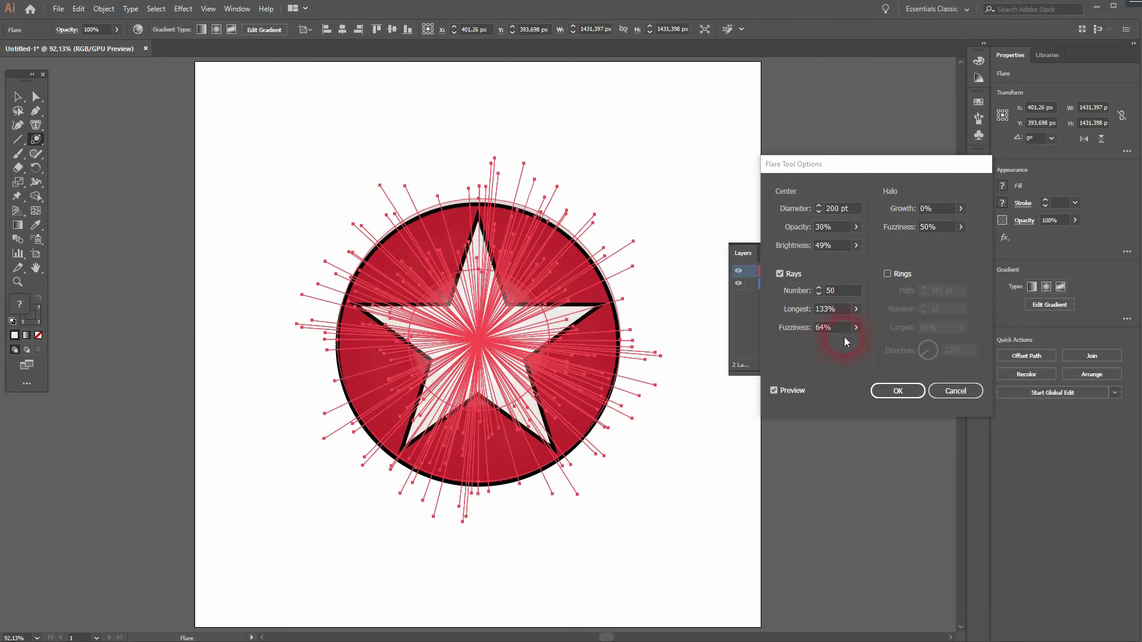
# - Slightly reduce the number of rays, apply the flare options and deselect the flare
pyautogui.click(840, 294)
pyautogui.press('Down')
pyautogui.press('Down')
pyautogui.press('Down')
pyautogui.press('Down')
pyautogui.press('Down')
pyautogui.press('Down')
pyautogui.press('Down')
pyautogui.press('Down')
pyautogui.press('Down')
pyautogui.press('Down')
pyautogui.press('Down')
pyautogui.press('Down')
pyautogui.press('Down')
pyautogui.press('Down')
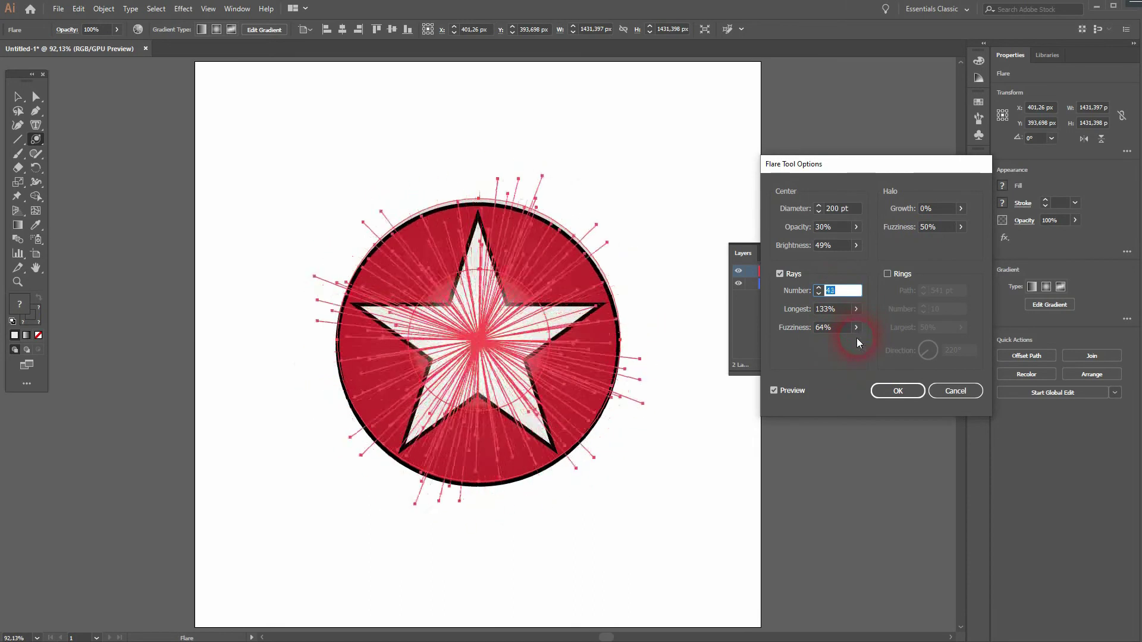
pyautogui.press('Down')
pyautogui.click(906, 395)
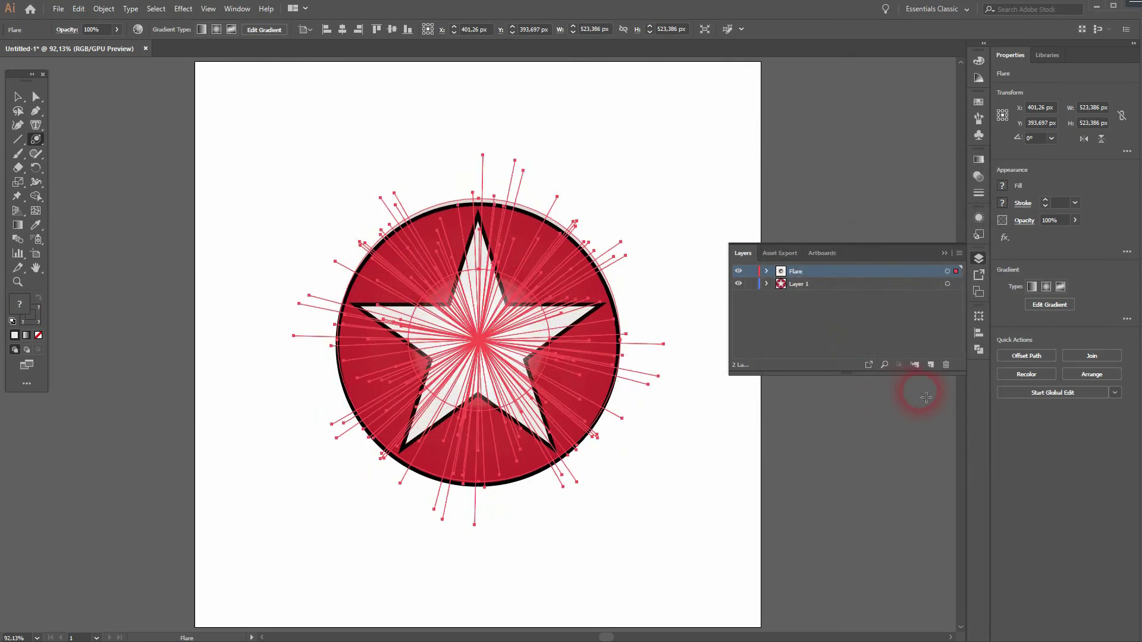
pyautogui.click(43, 154)
pyautogui.click(18, 97)
pyautogui.click(219, 200)
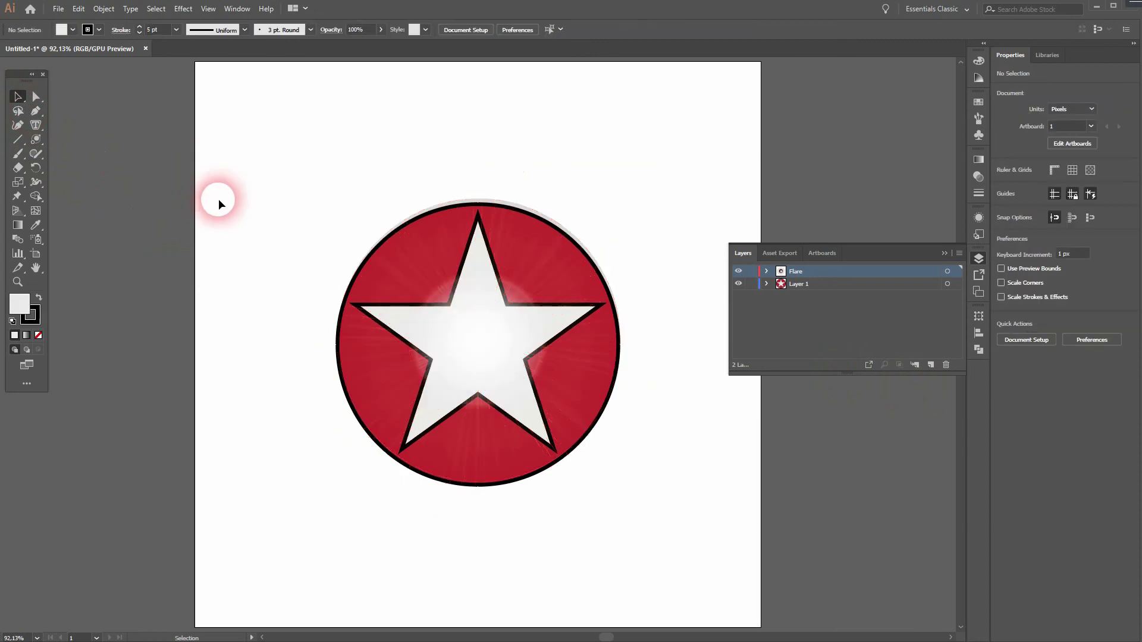